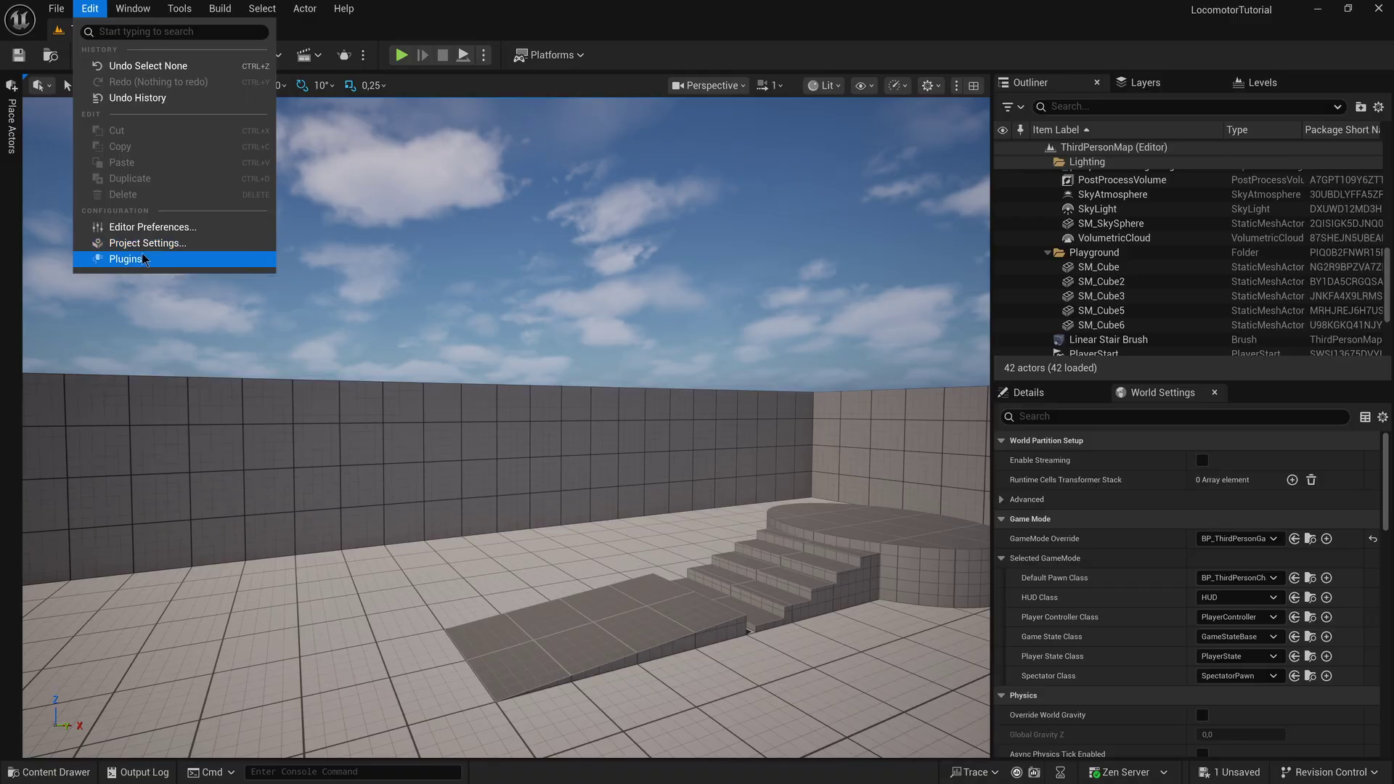
Enable the Pose Search plugin and page through the Animal Variety Pack preview images on Fab.
click(142, 259)
text(pose search)
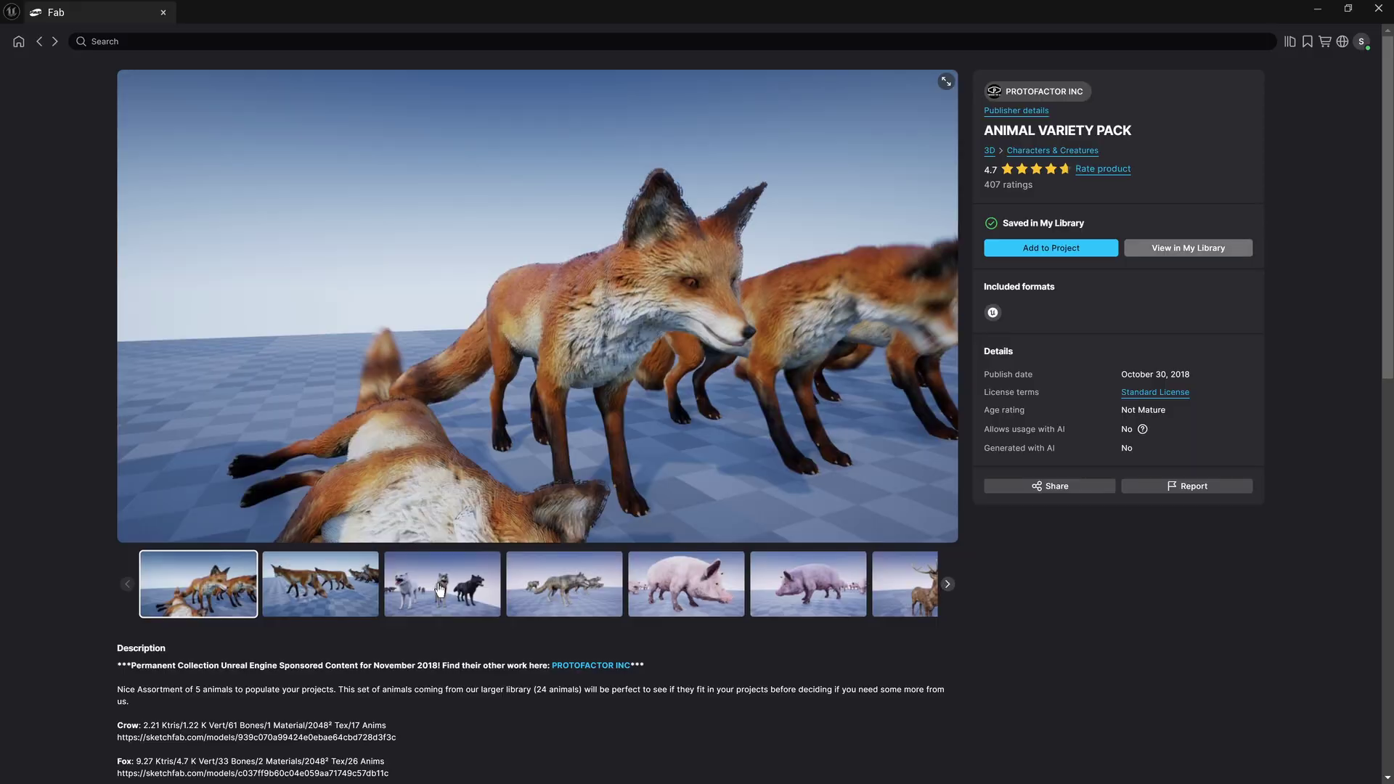
click(305, 586)
click(428, 586)
click(532, 588)
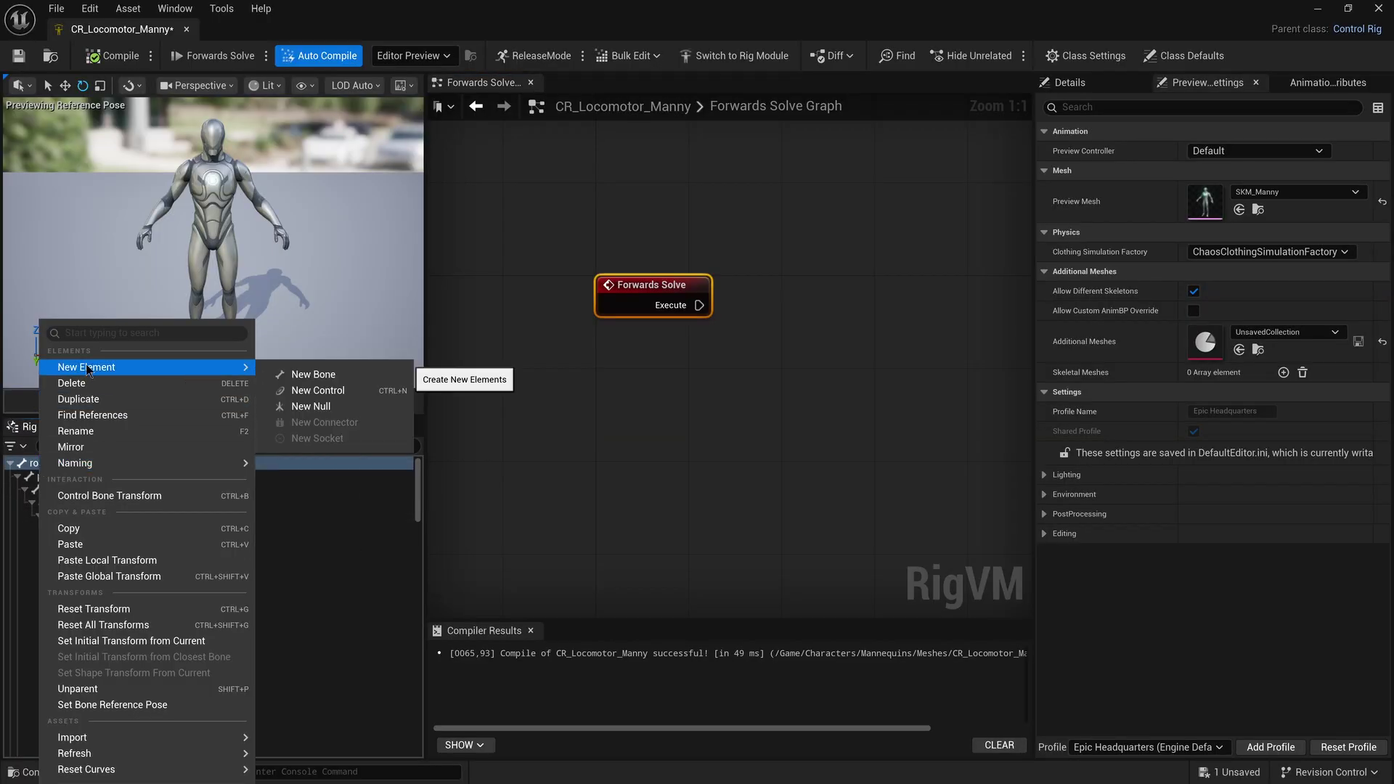
Add a control named Target_Ctrl with a Circle_Thick shape scaled uniformly to 10.
click(304, 386)
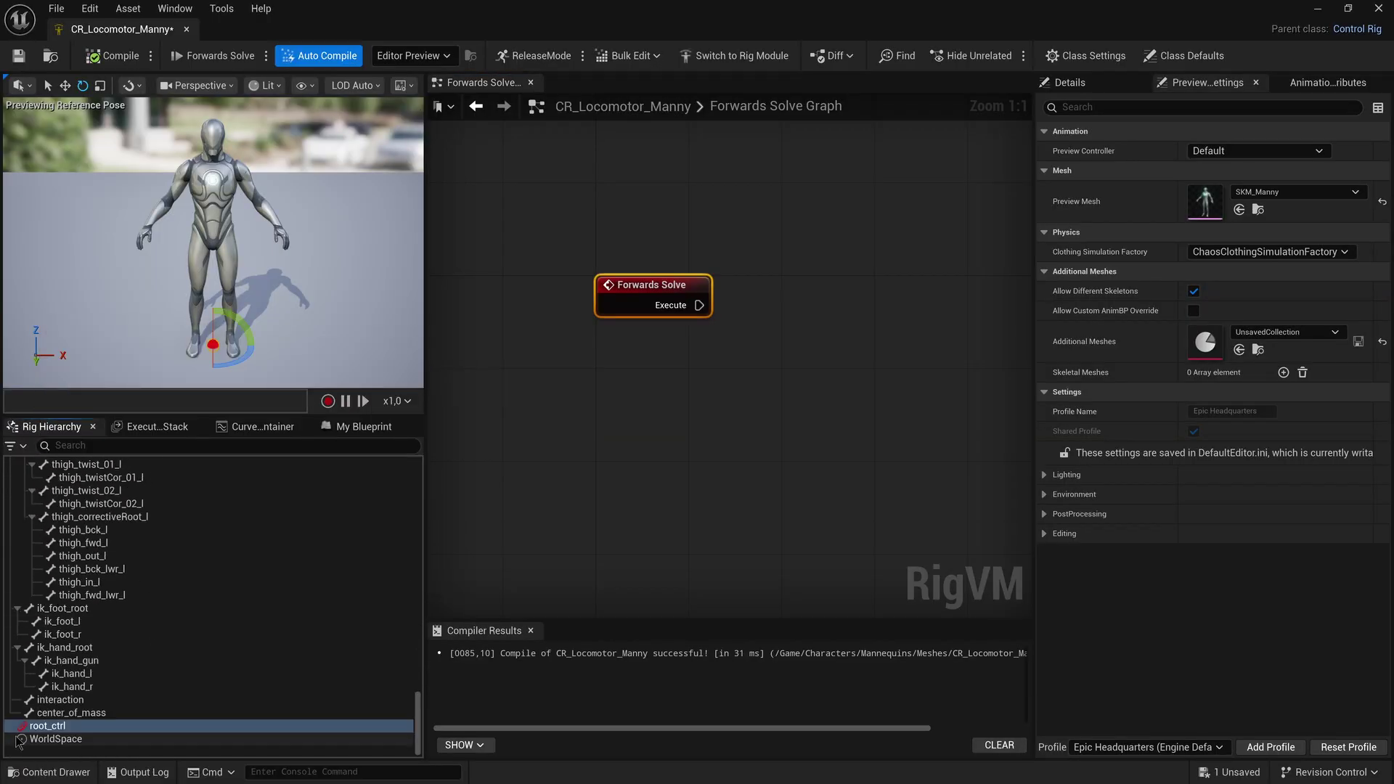
text(Target_C)
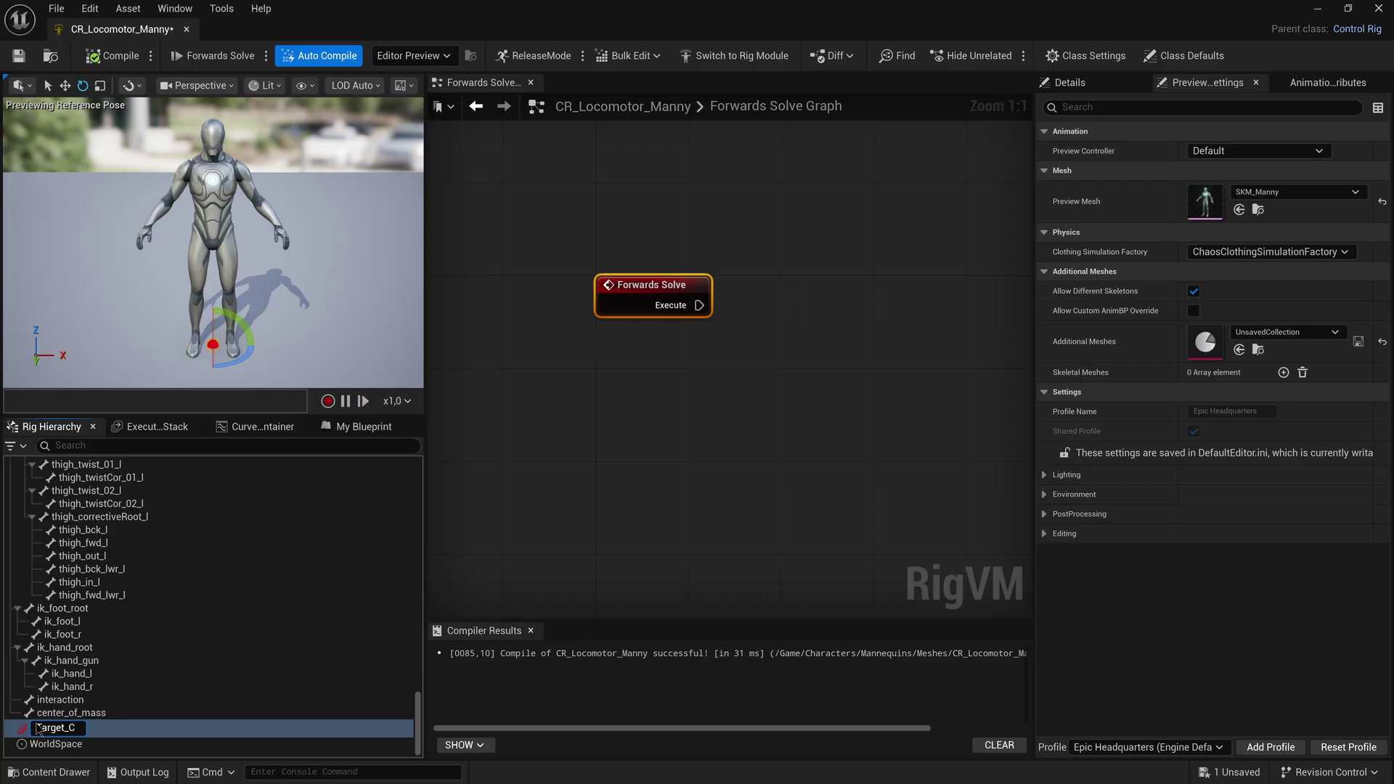
text(trl)
key(Return)
click(1292, 543)
click(1277, 405)
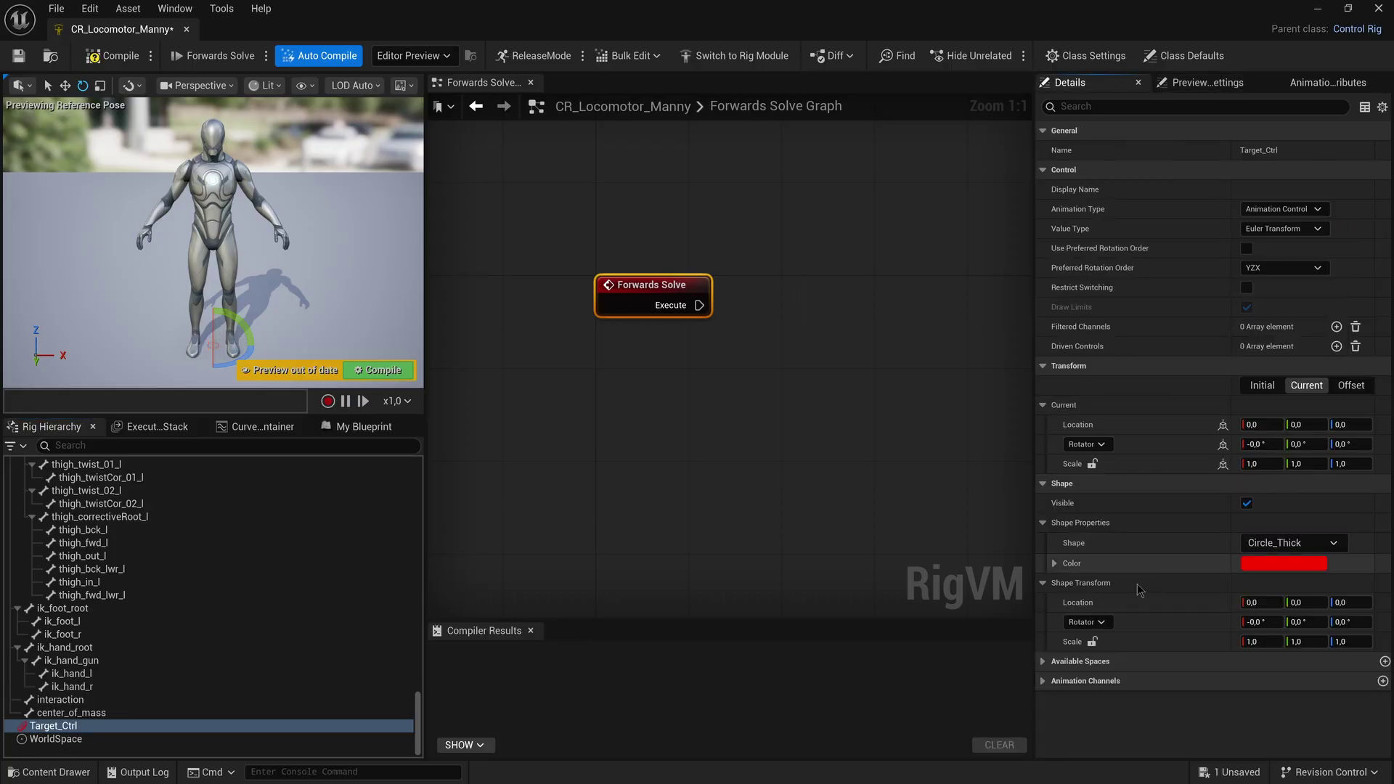
click(1092, 641)
click(1262, 641)
text(10)
key(Return)
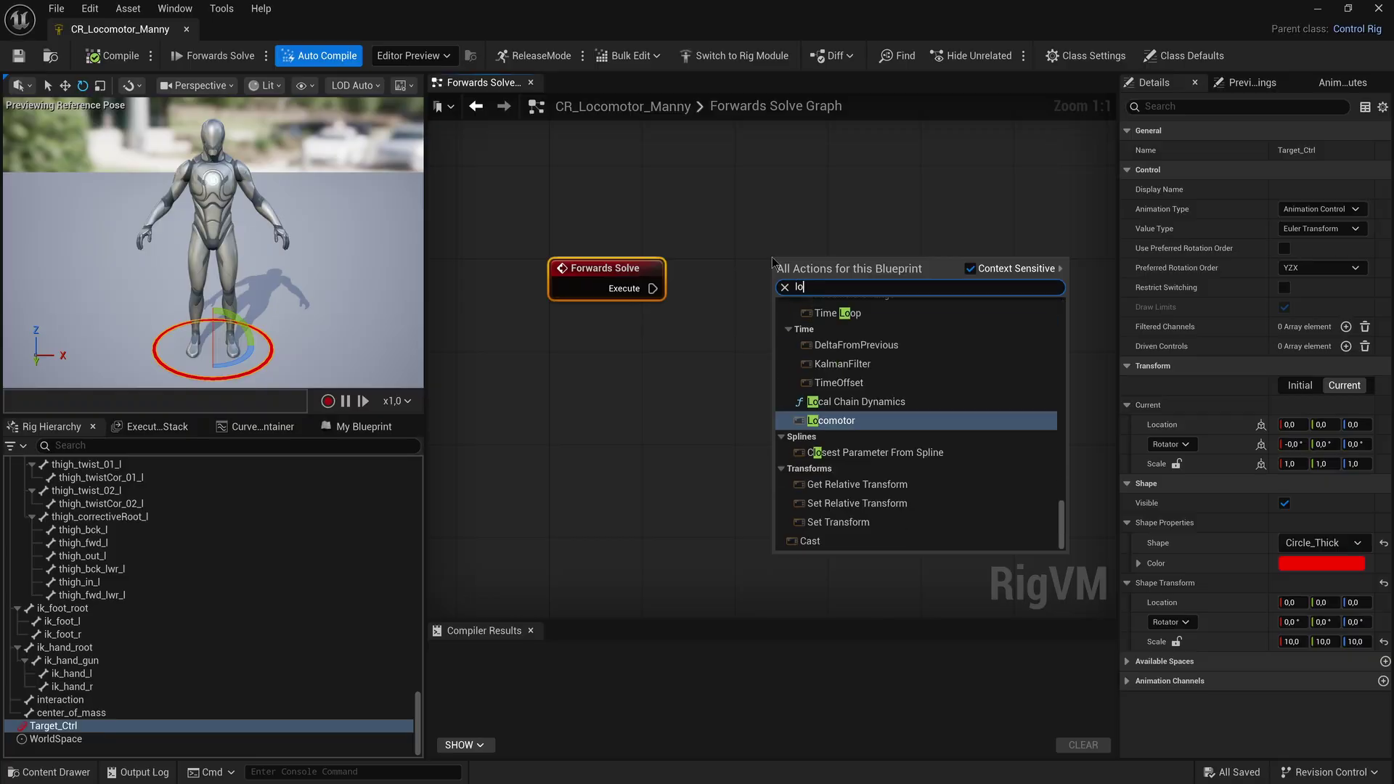
Add a Locomotor node and wire it after Forwards Solve.
text(como)
click(819, 369)
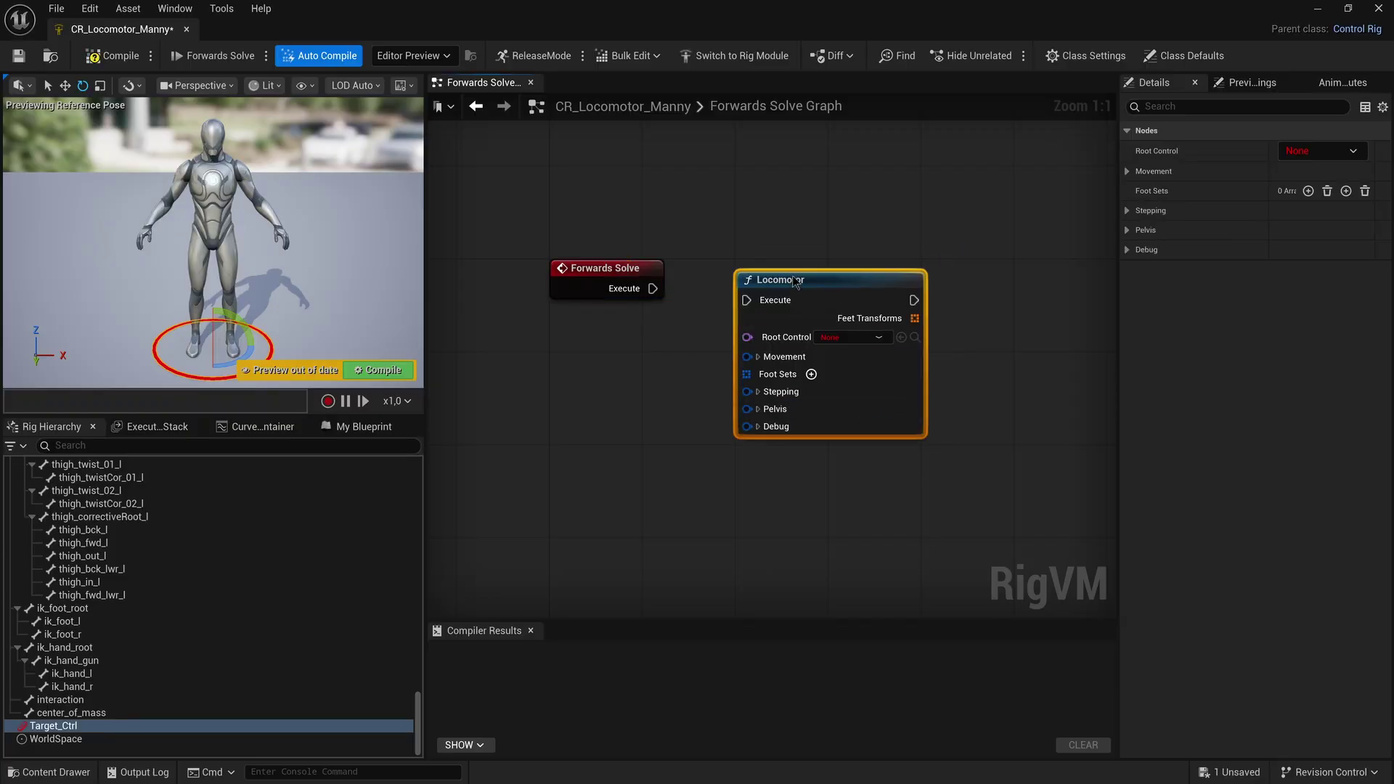
drag(748, 291, 747, 290)
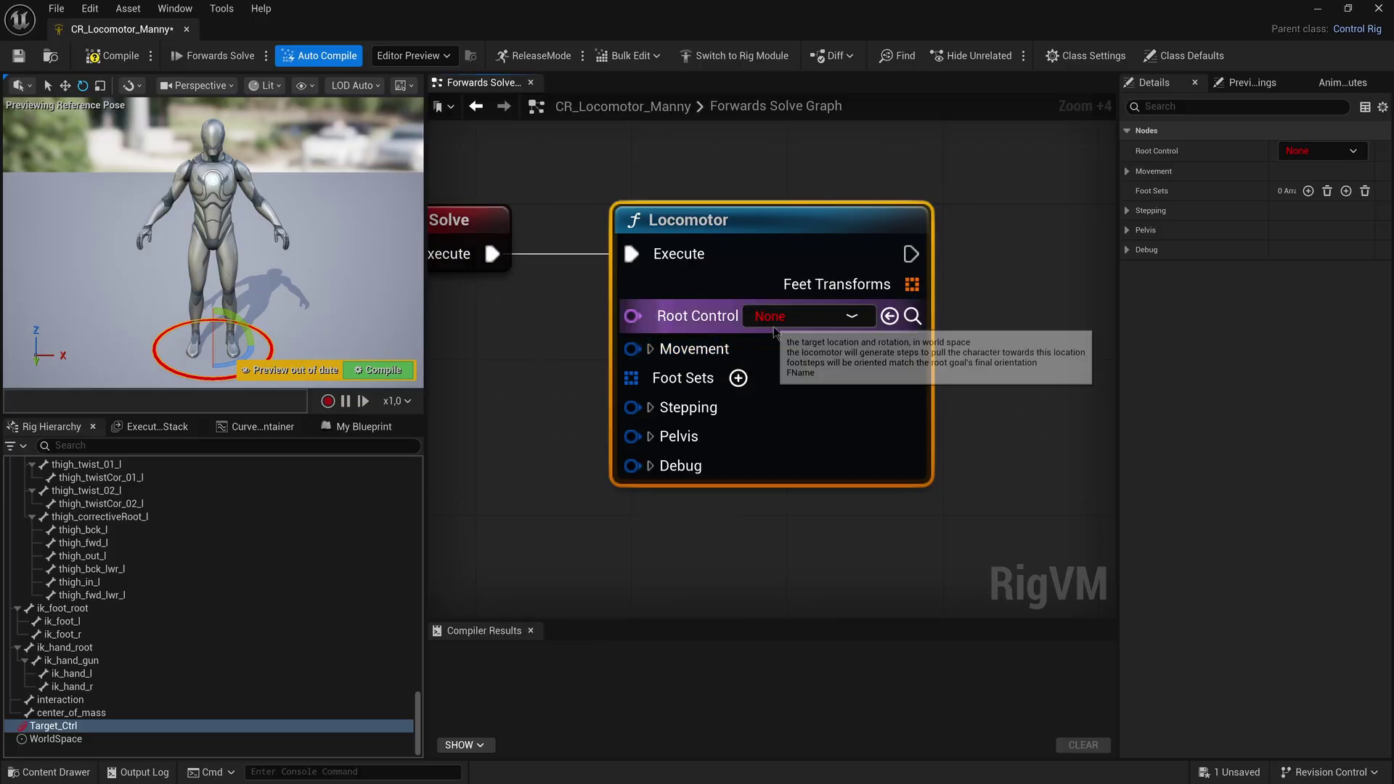
Set the Locomotor's root control to Target_Ctrl and its pelvis bone to pelvis.
click(775, 317)
click(764, 359)
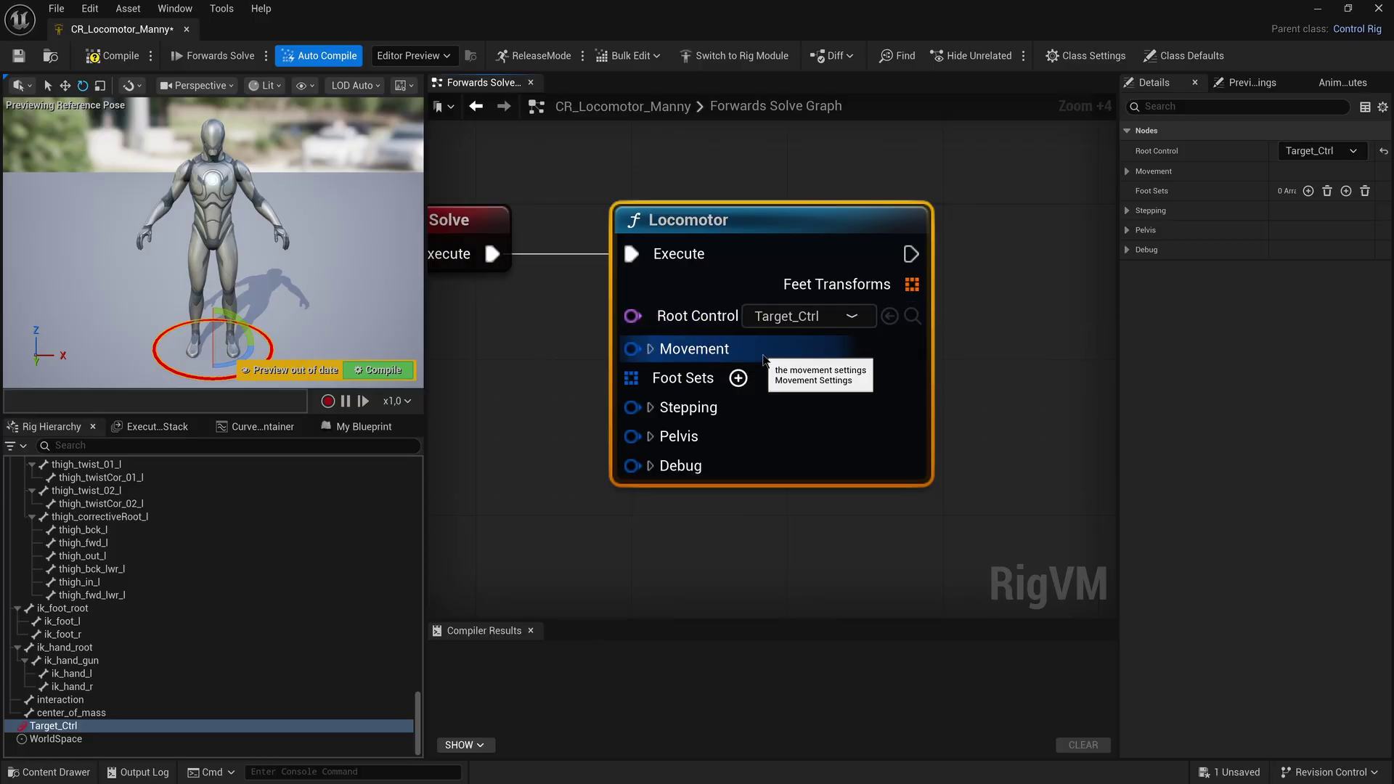
click(650, 436)
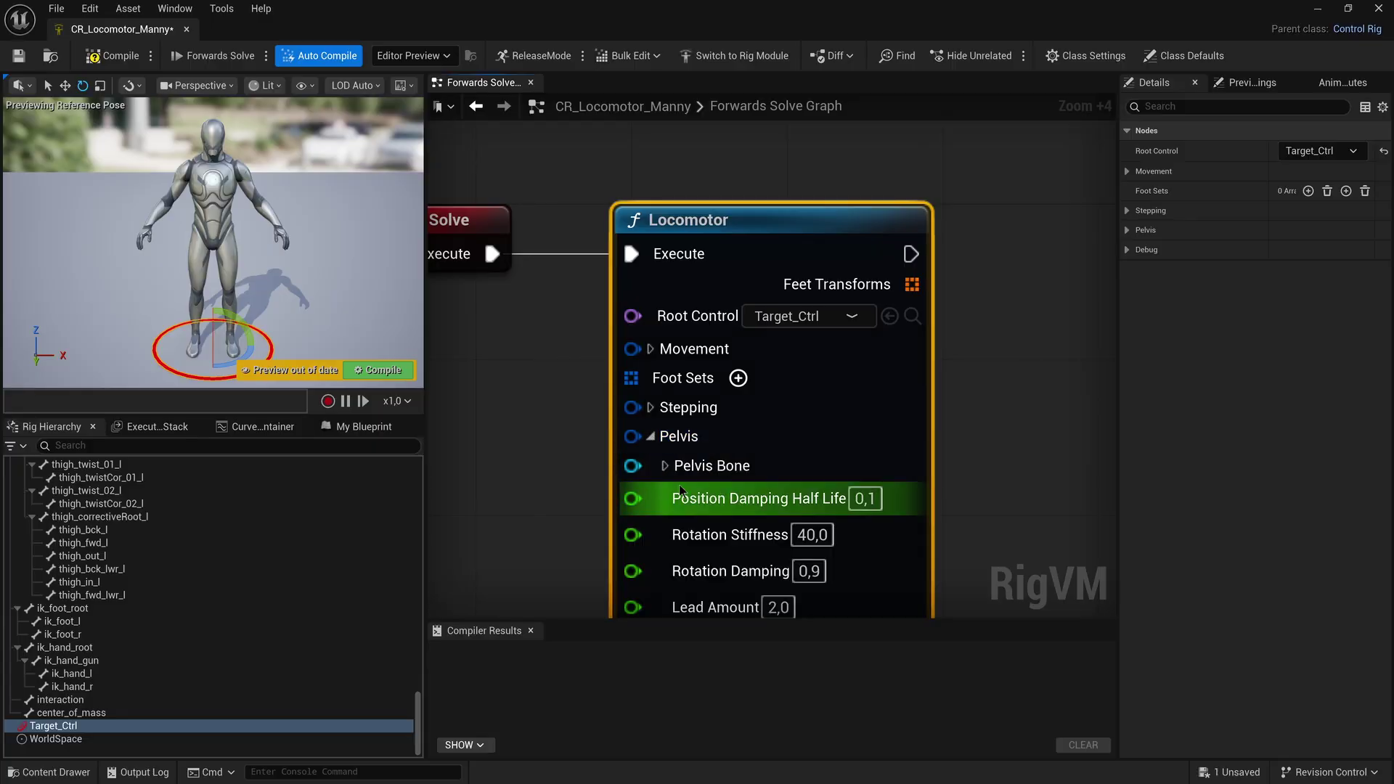
click(664, 466)
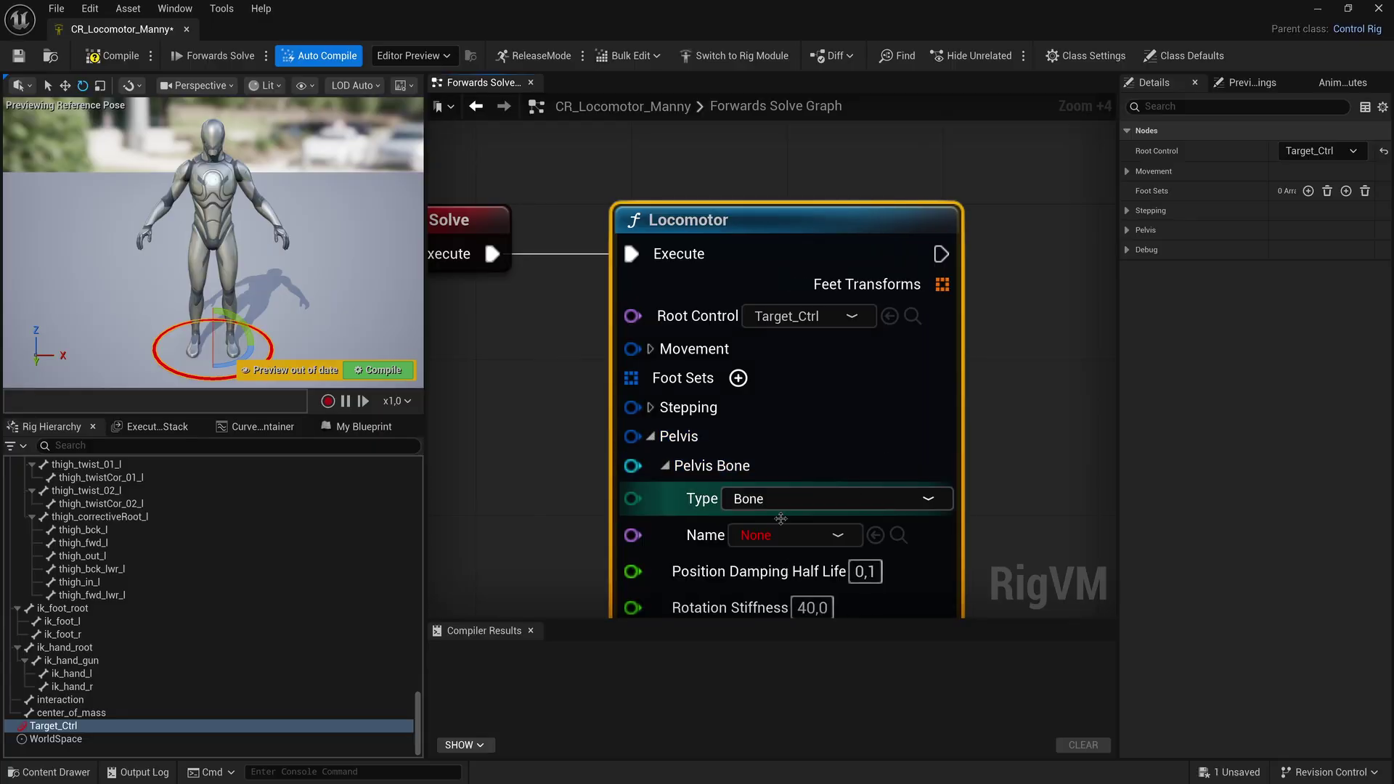
click(786, 535)
text(pelvis)
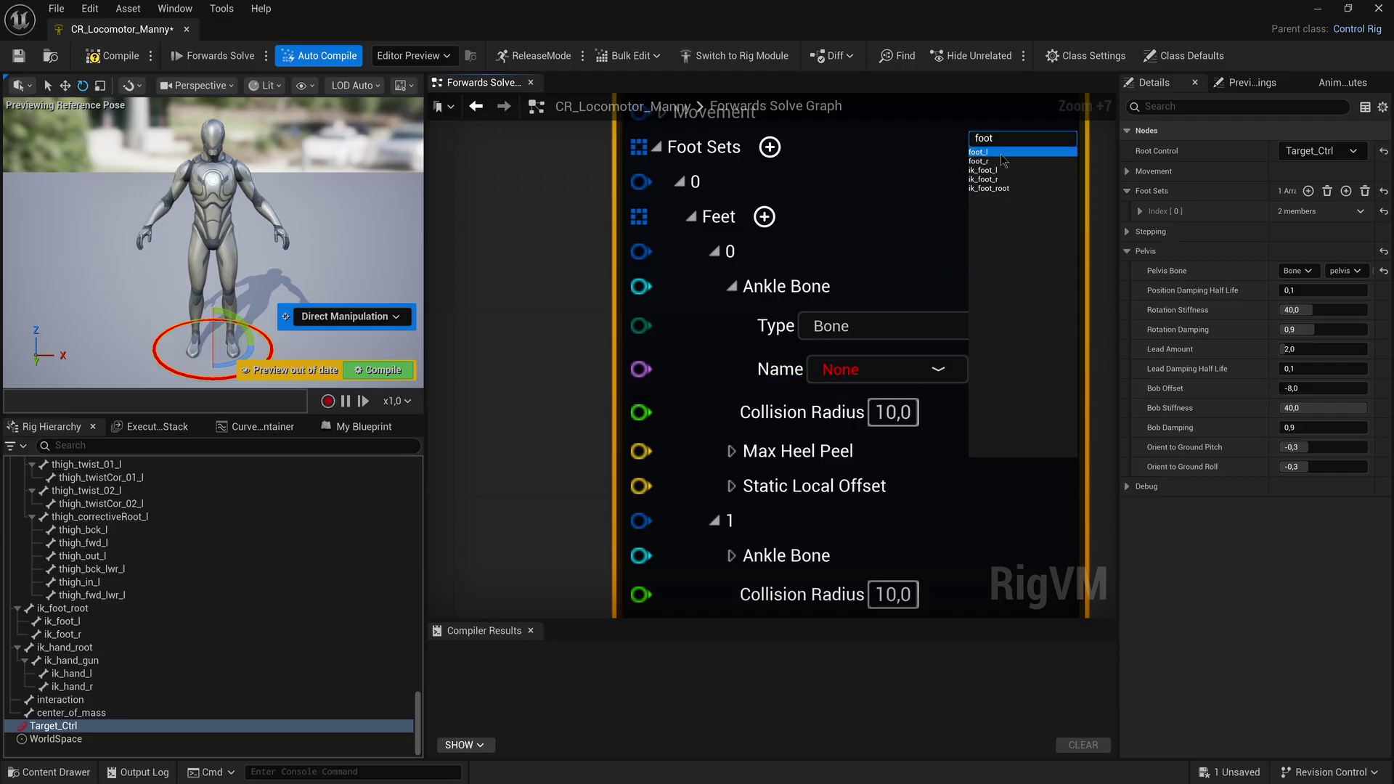
Assign foot_l and foot_r as the two feet's ankle bones.
click(1000, 152)
scroll(726, 290, down, 3)
click(865, 374)
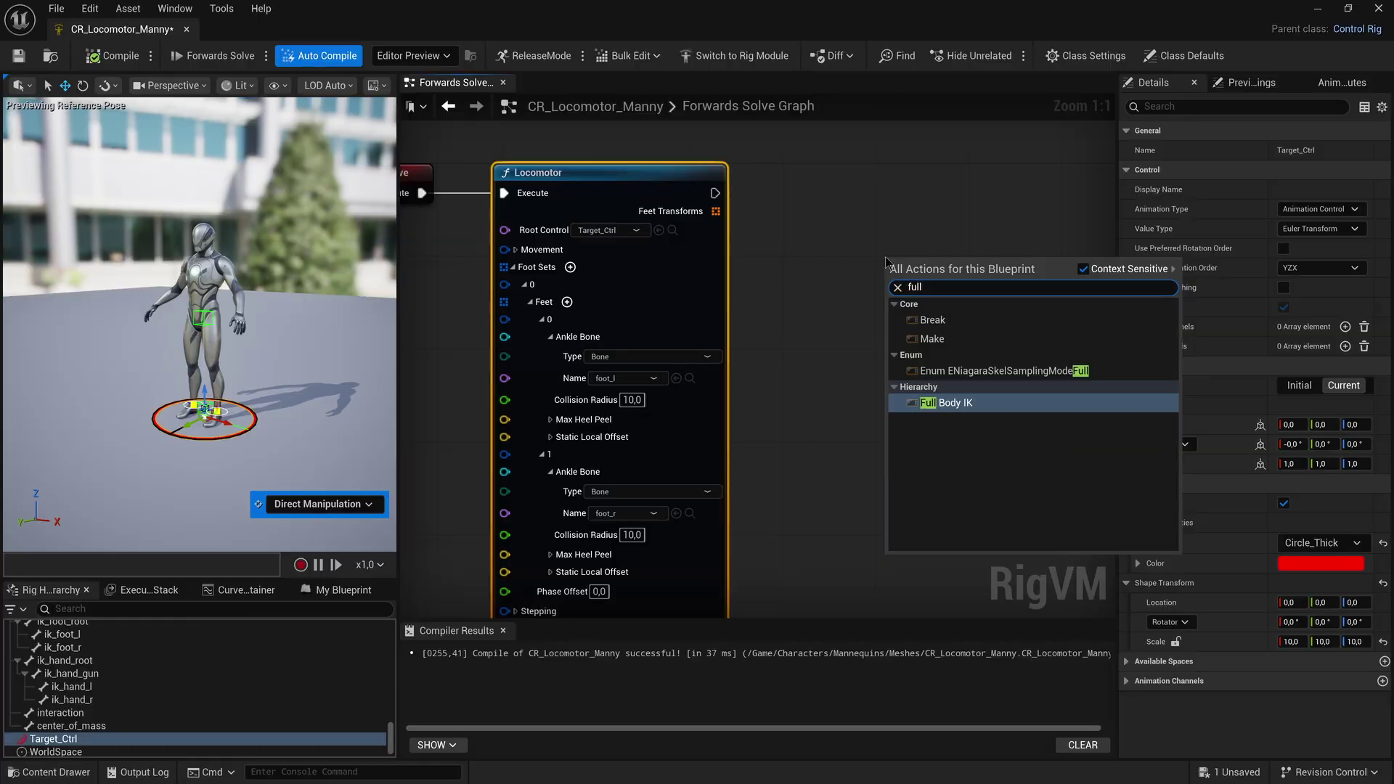
Add a Full Body IK node with effectors on foot_l and foot_r.
click(948, 403)
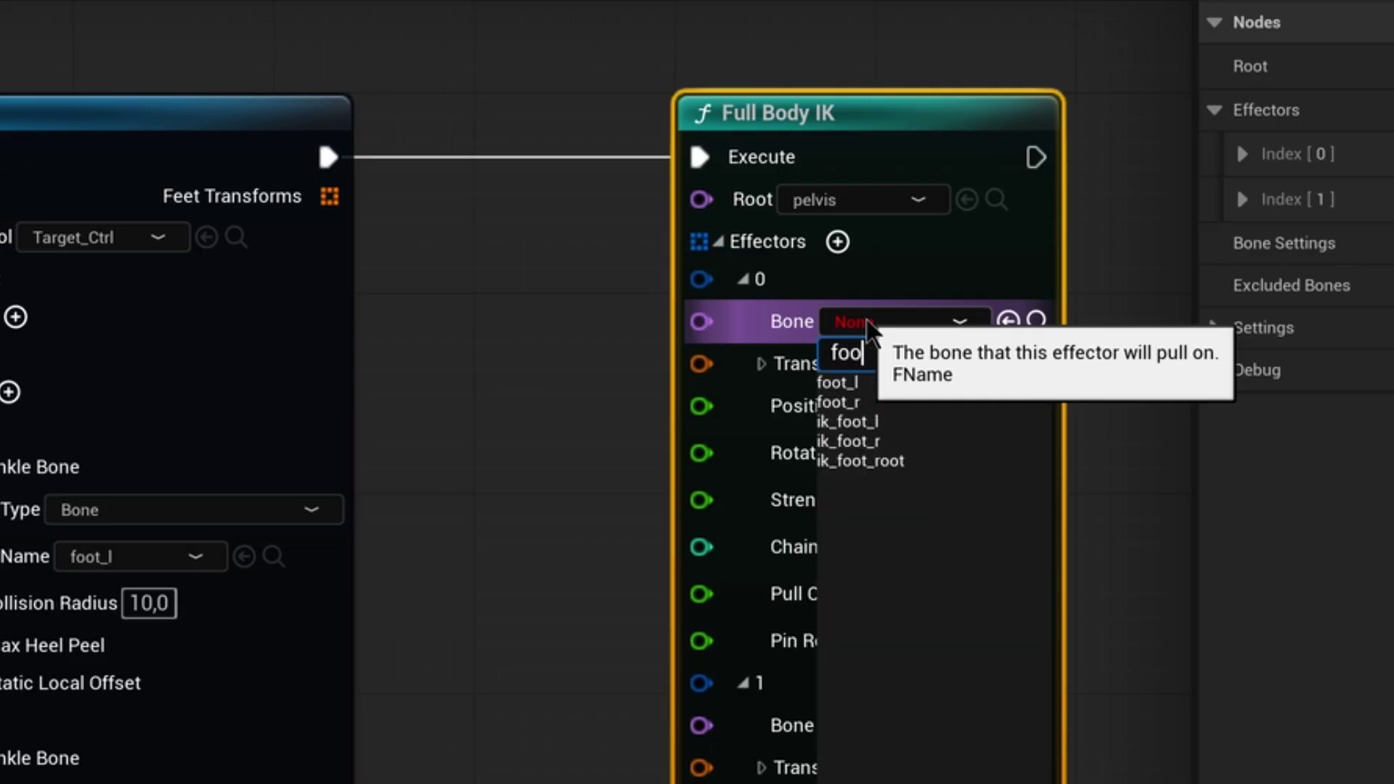
click(859, 382)
click(847, 725)
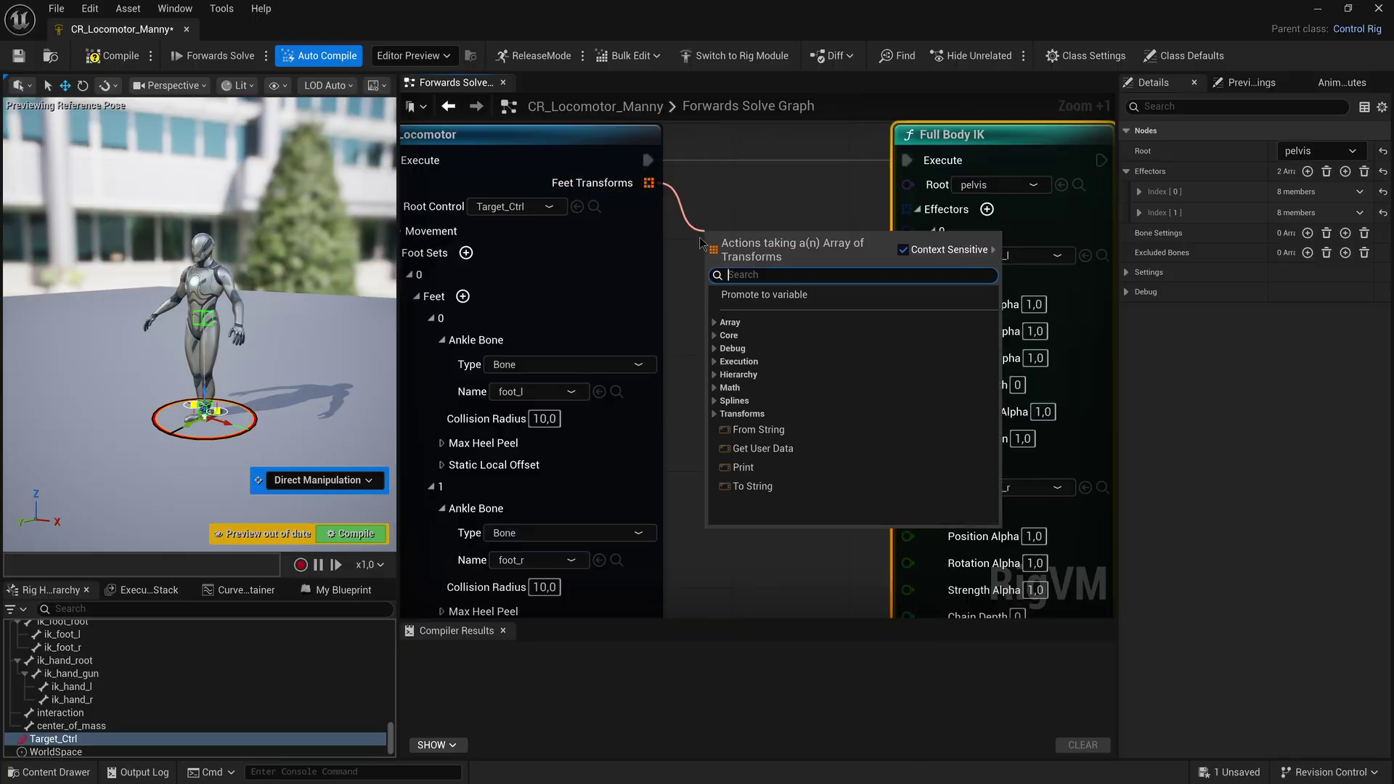
Feed a Feet Transforms element through an At node into the first effector's Transform.
click(755, 311)
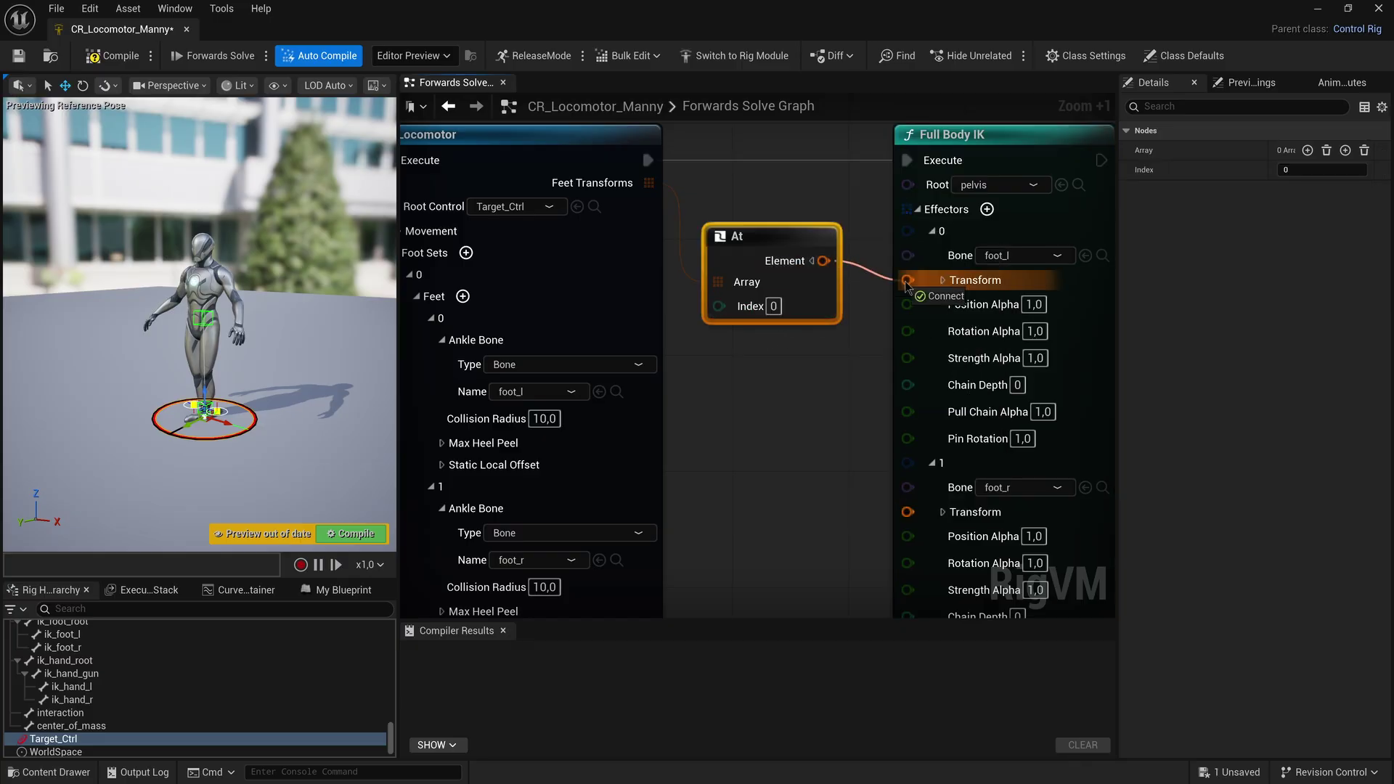
drag(907, 285, 908, 281)
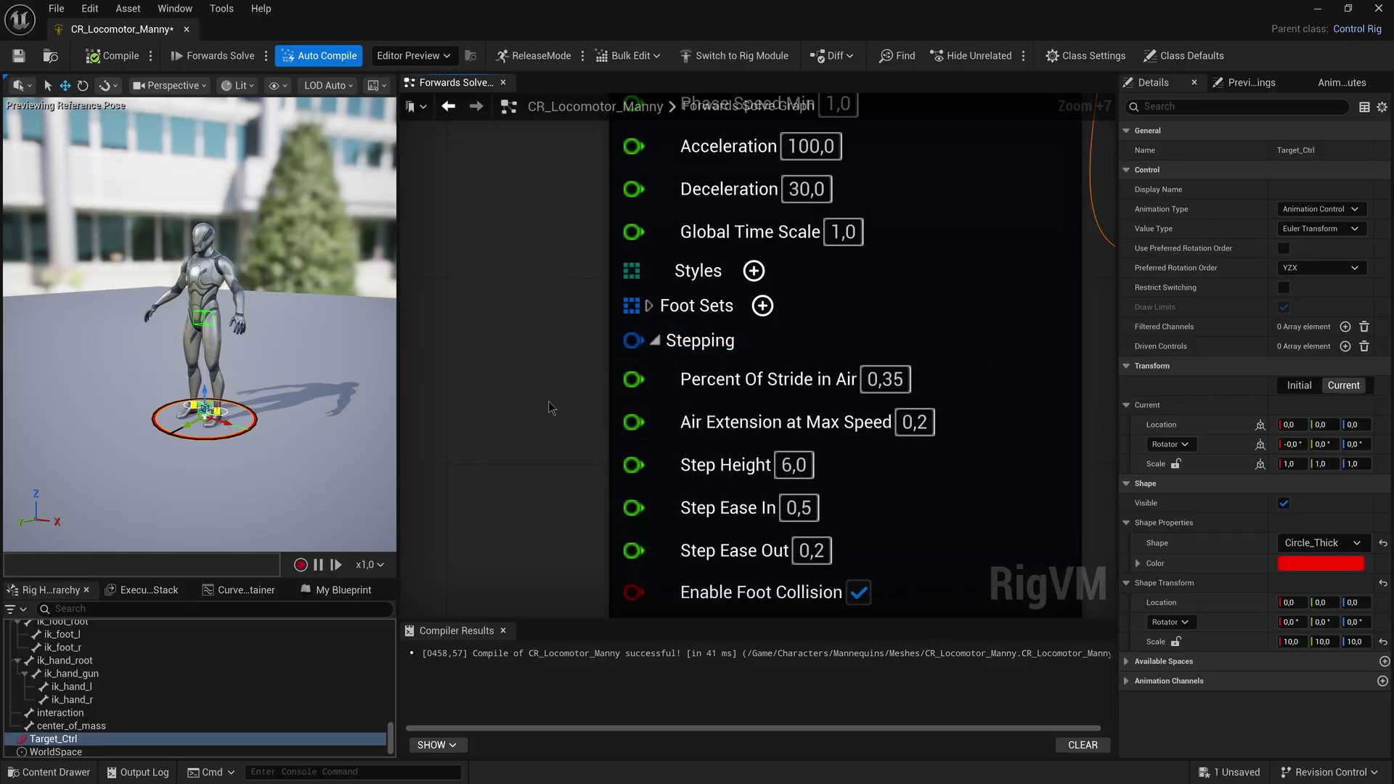
right_drag(538, 405, 545, 170)
right_drag(560, 527, 560, 451)
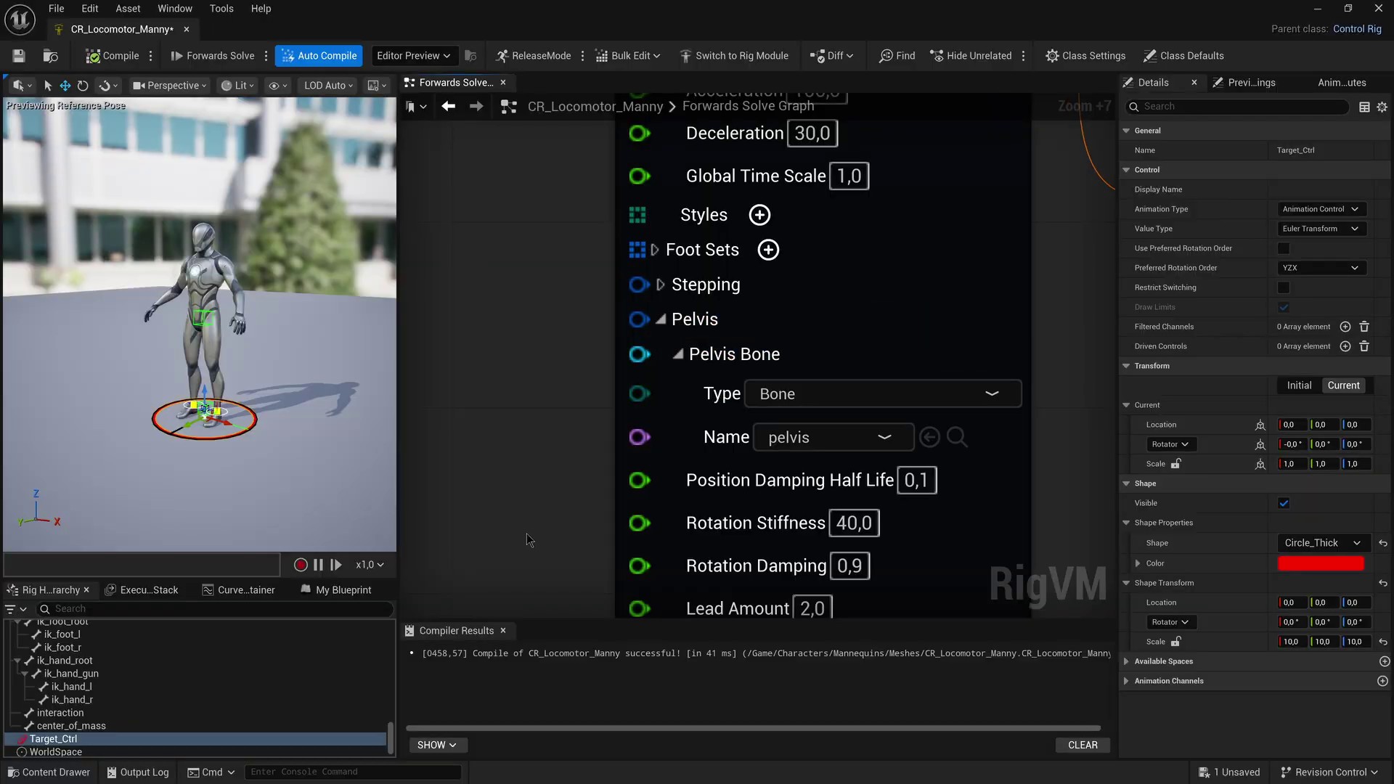
right_drag(529, 540, 507, 389)
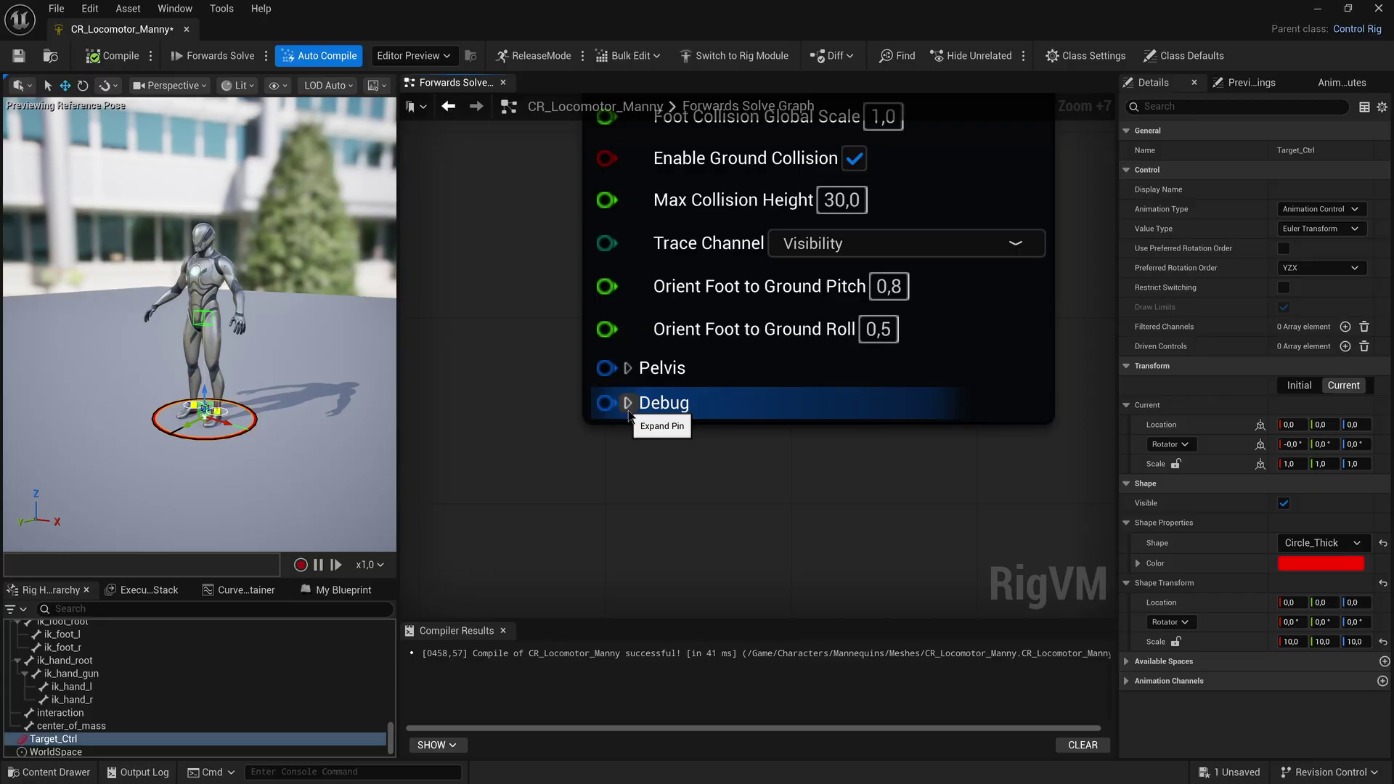
click(628, 404)
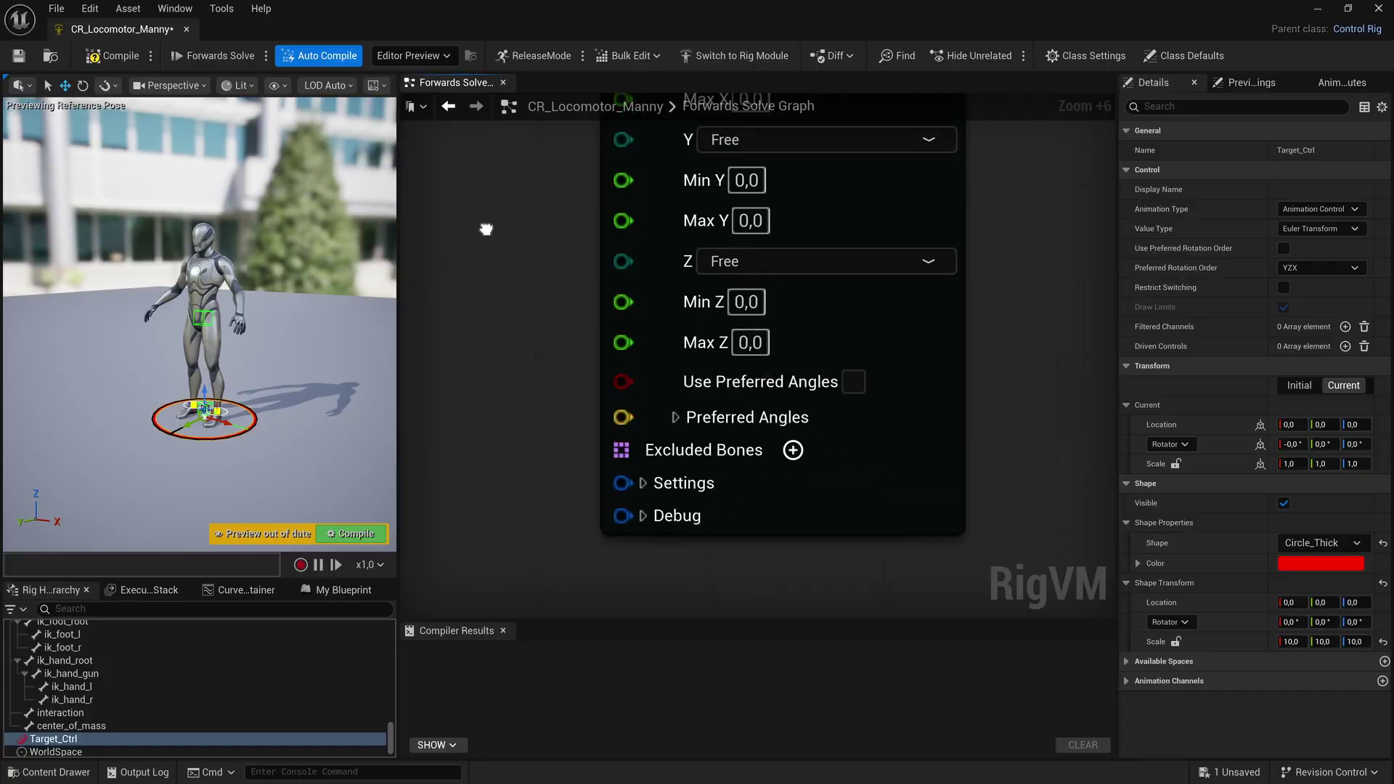
Enable preferred angles on the calf bone with a Z angle of 30.
scroll(666, 346, up, 1)
click(842, 336)
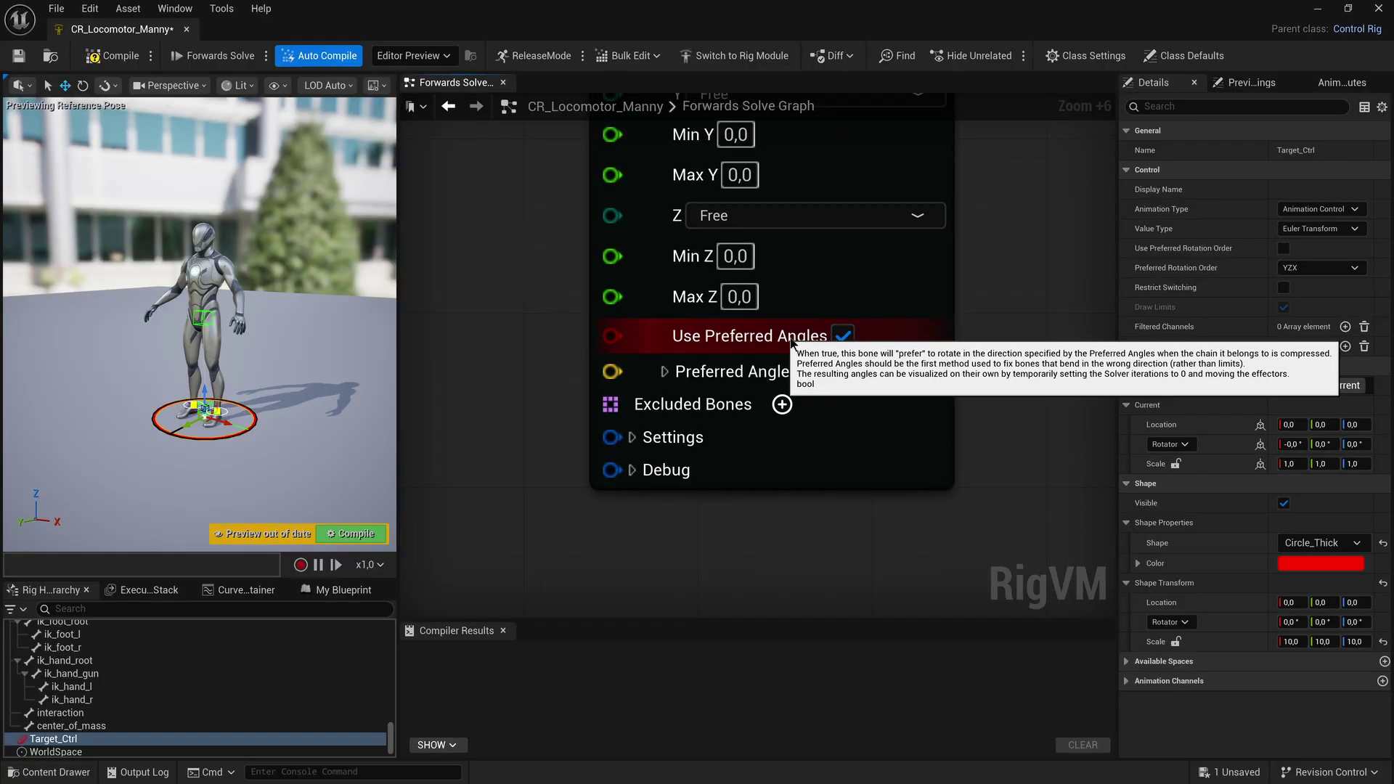
click(664, 372)
text(30)
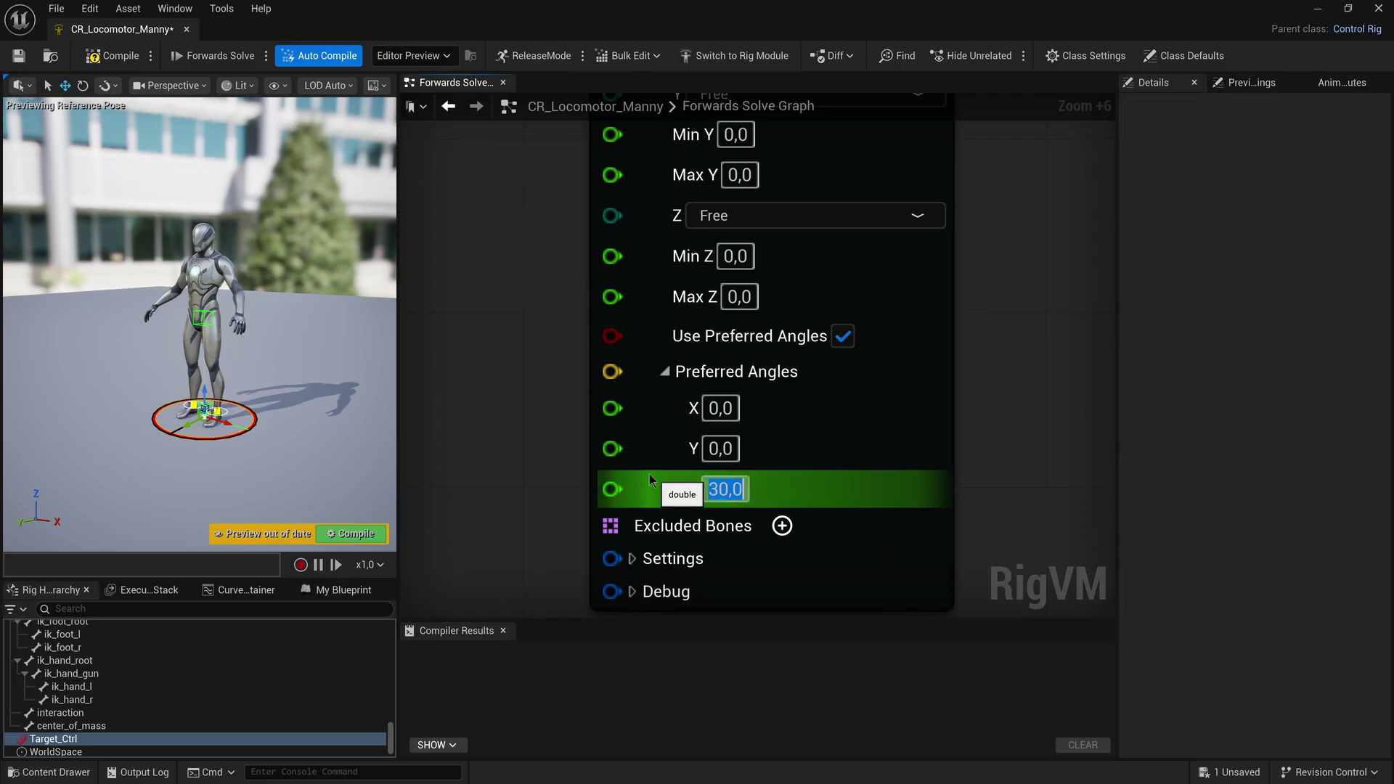
key(Return)
Set the Full Body IK root behavior to Free.
scroll(552, 271, up, 5)
scroll(552, 271, up, 2)
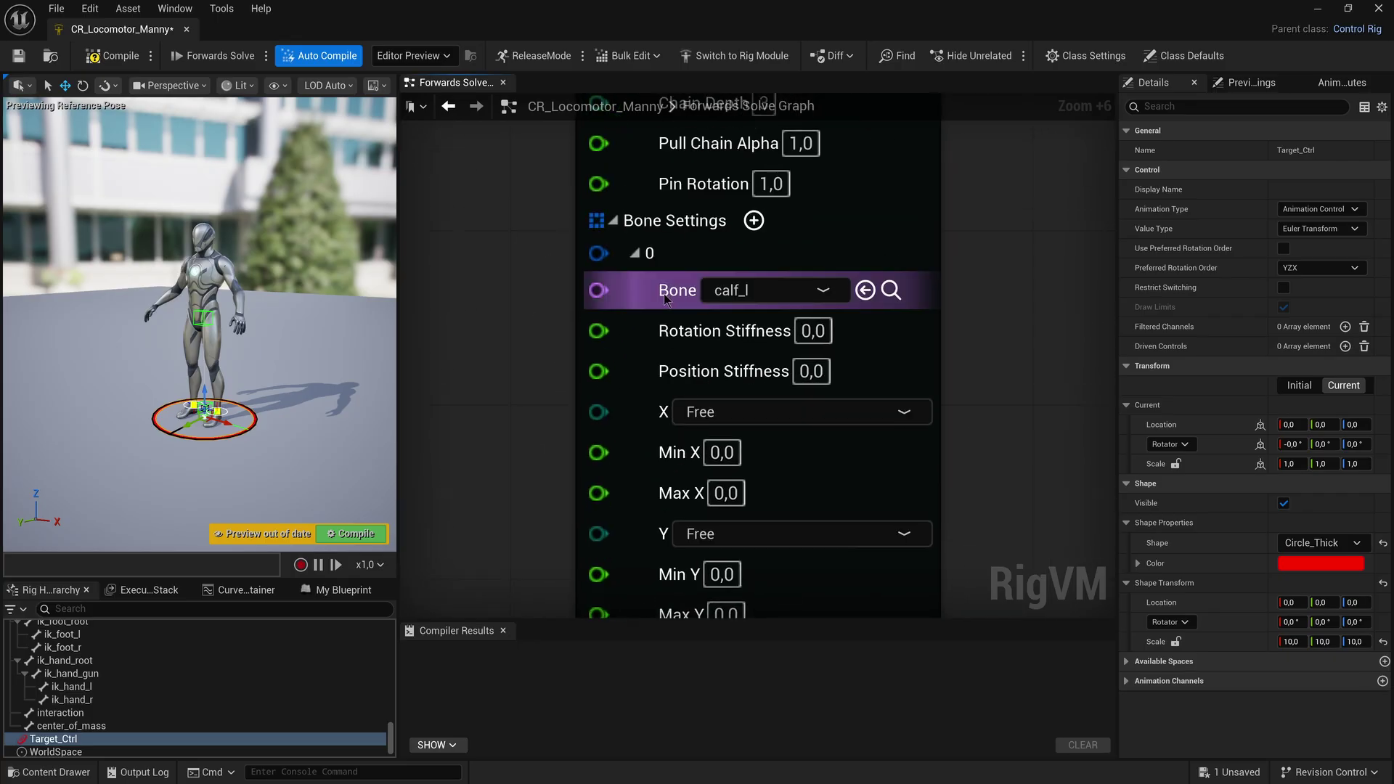
right_click(672, 258)
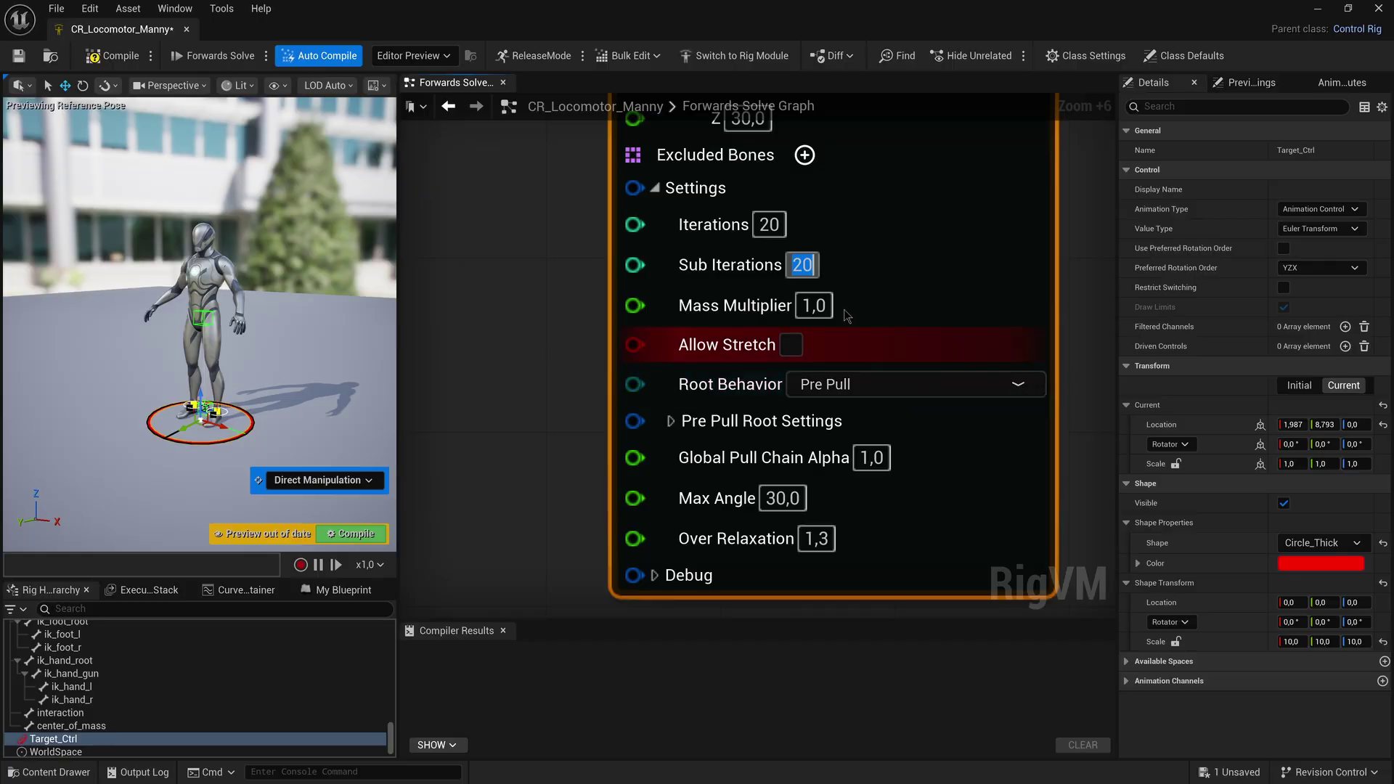
click(807, 436)
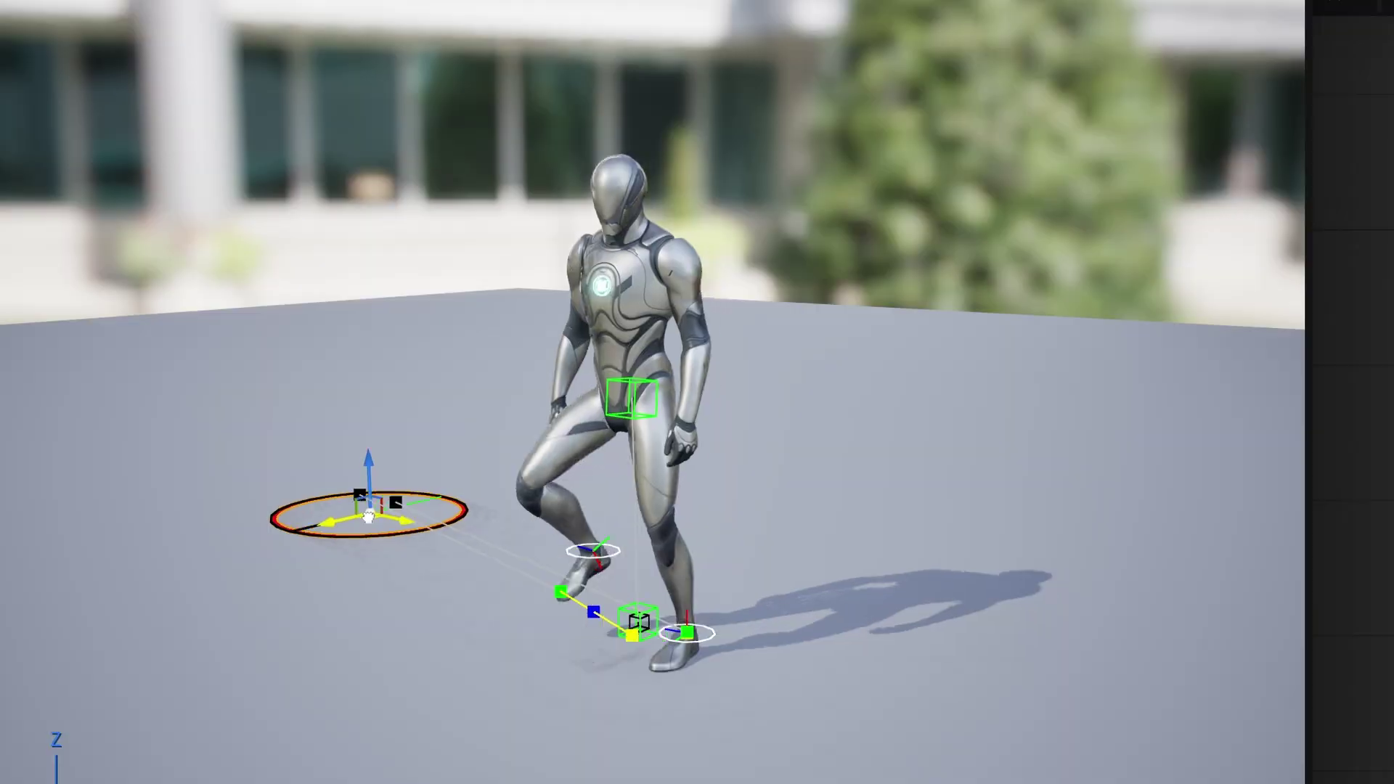
Drag the root target control across the viewport so the mannequin walks to it.
drag(363, 537, 1170, 710)
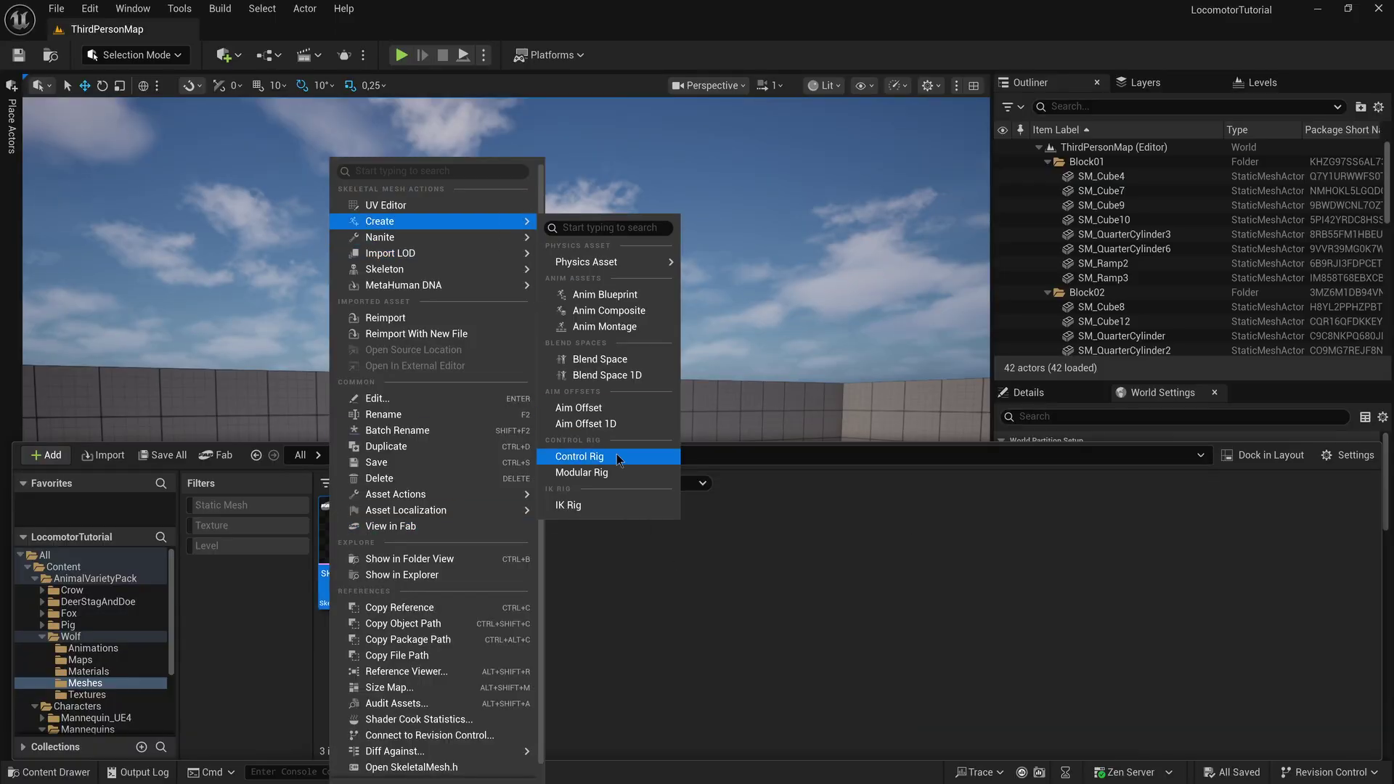
Create the wolf Control Rig and add a Target_Ctrl control with a Circle_Thick shape.
click(580, 456)
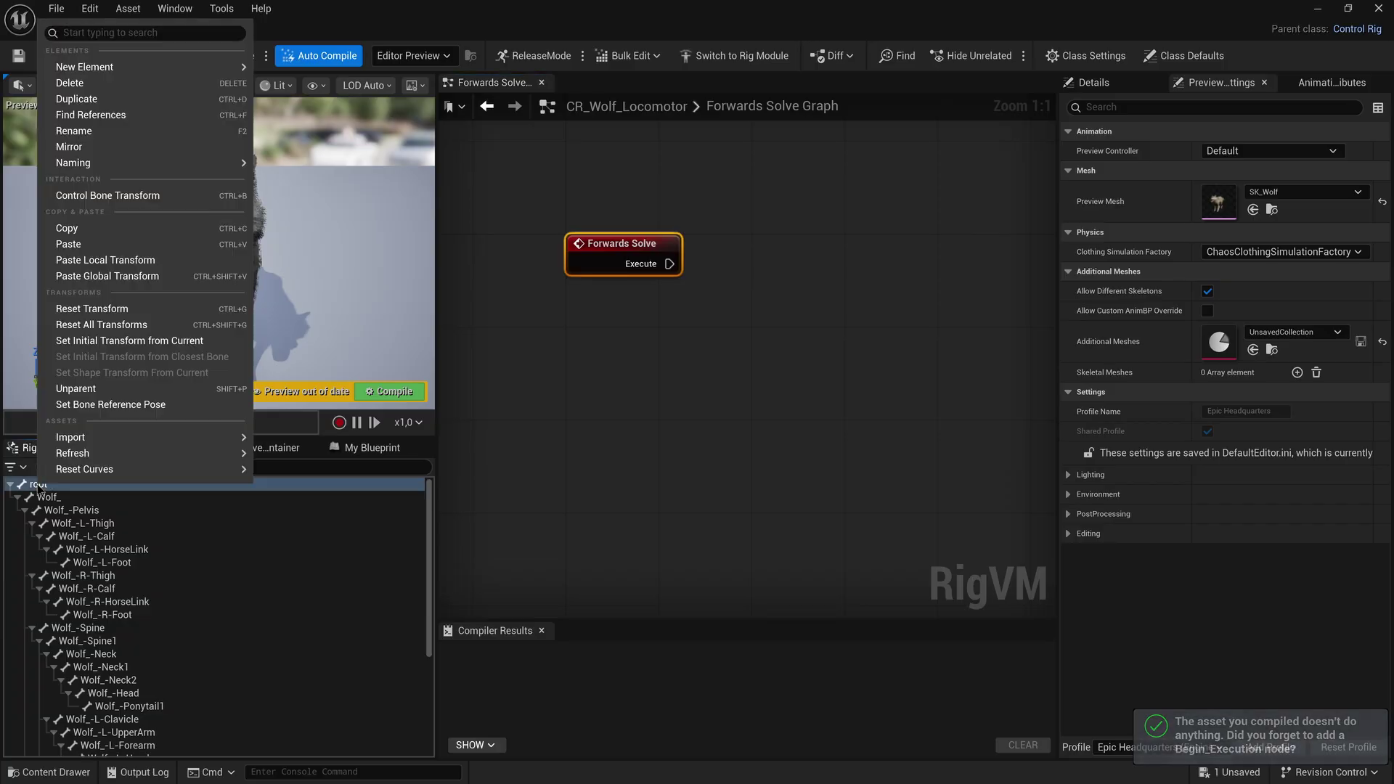
mouse_move(196, 73)
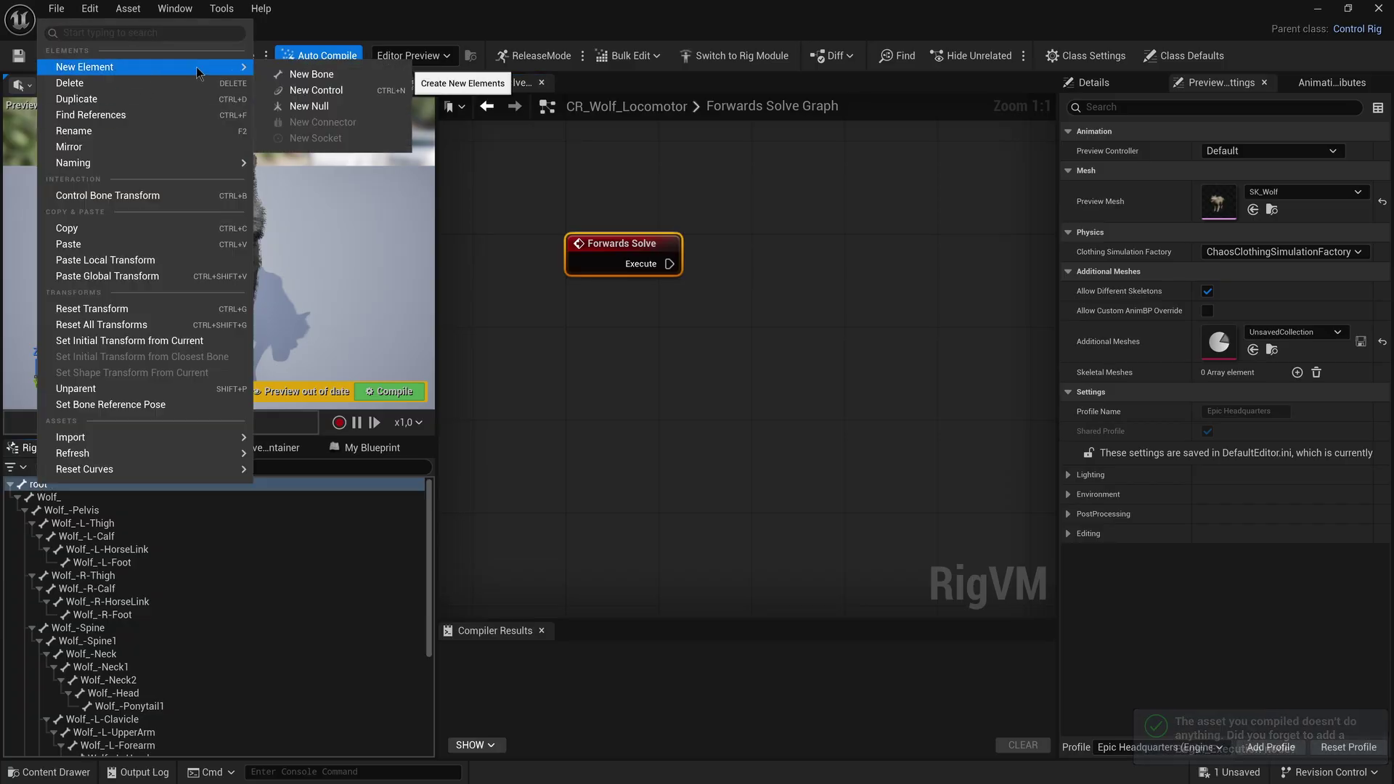
click(316, 91)
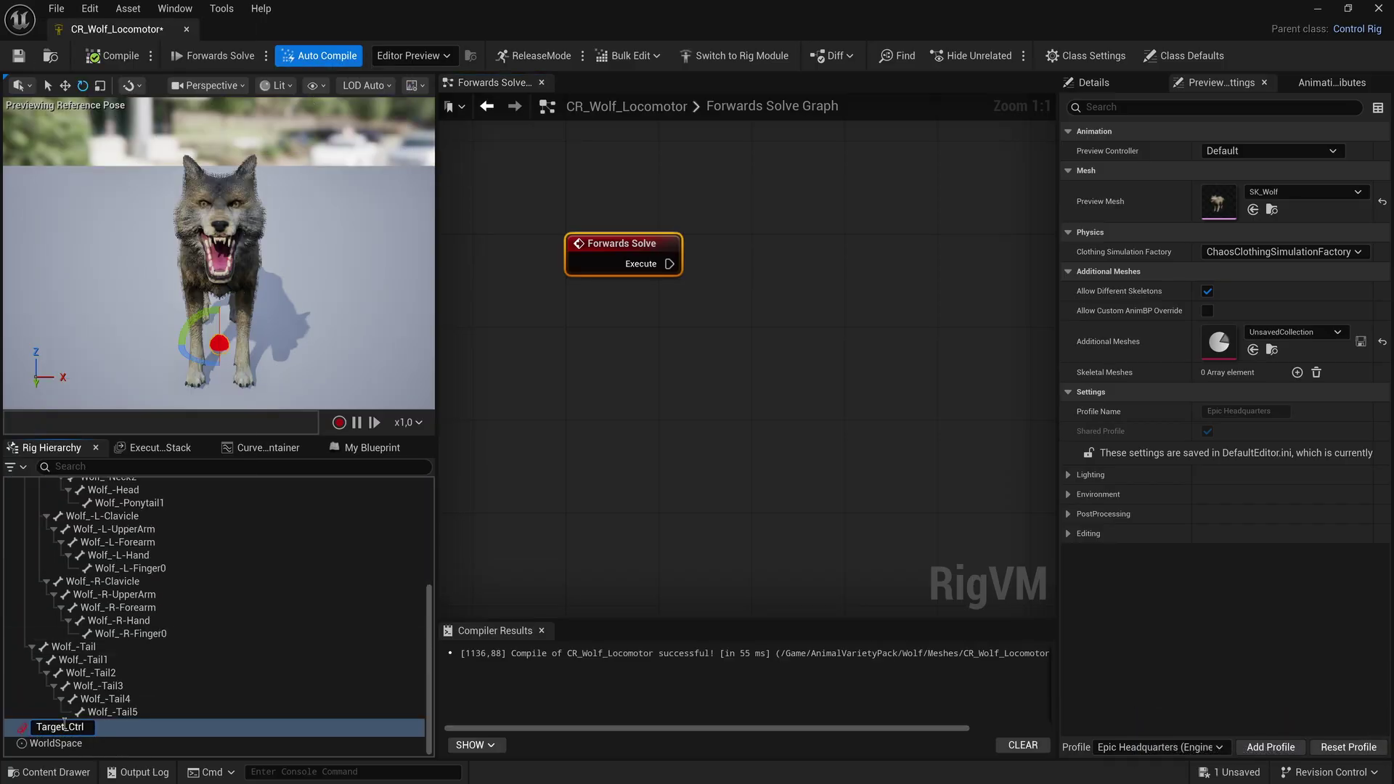
key(Return)
click(1299, 543)
click(1285, 368)
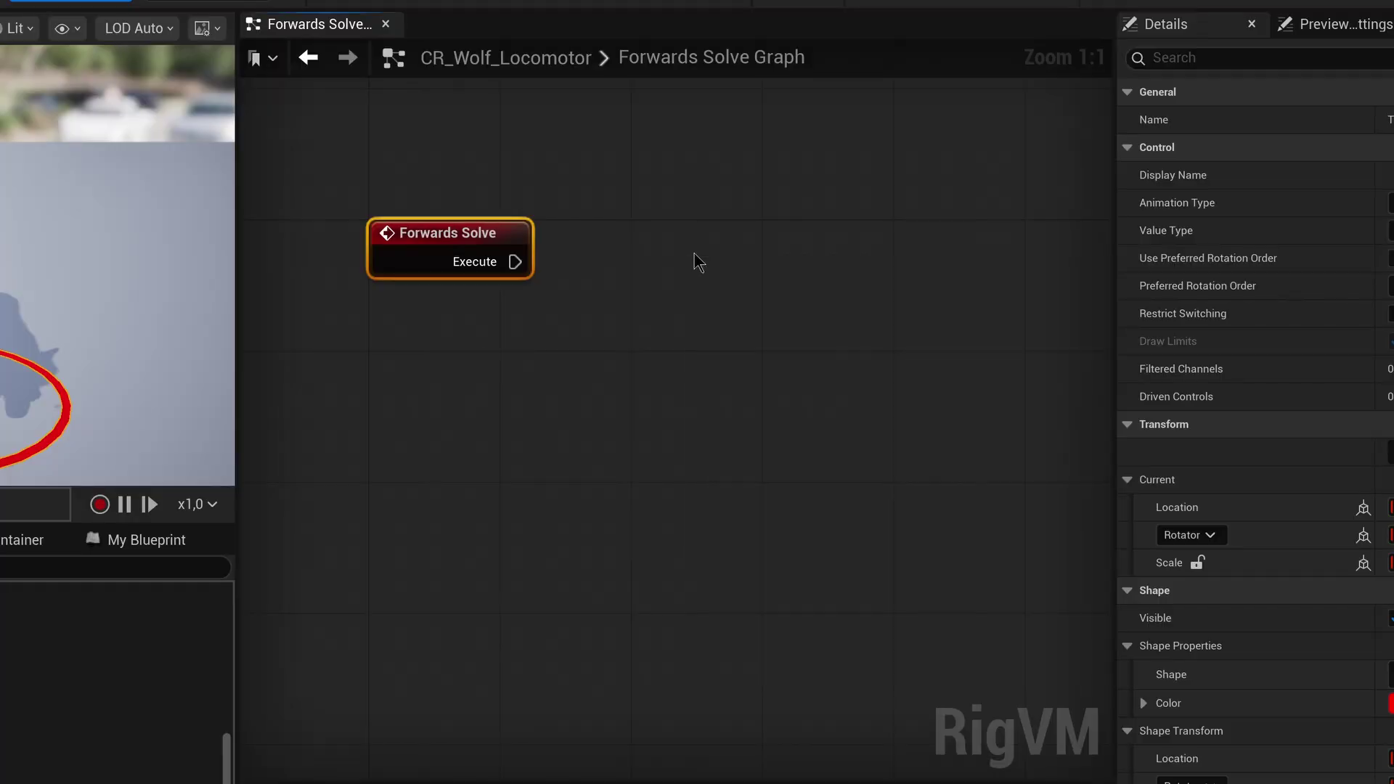
Paste a Locomotor node after Forwards Solve, rooted at Target_Ctrl, and choose its pelvis bone.
key(ctrl+v)
drag(698, 293, 515, 262)
drag(732, 272, 698, 241)
click(789, 317)
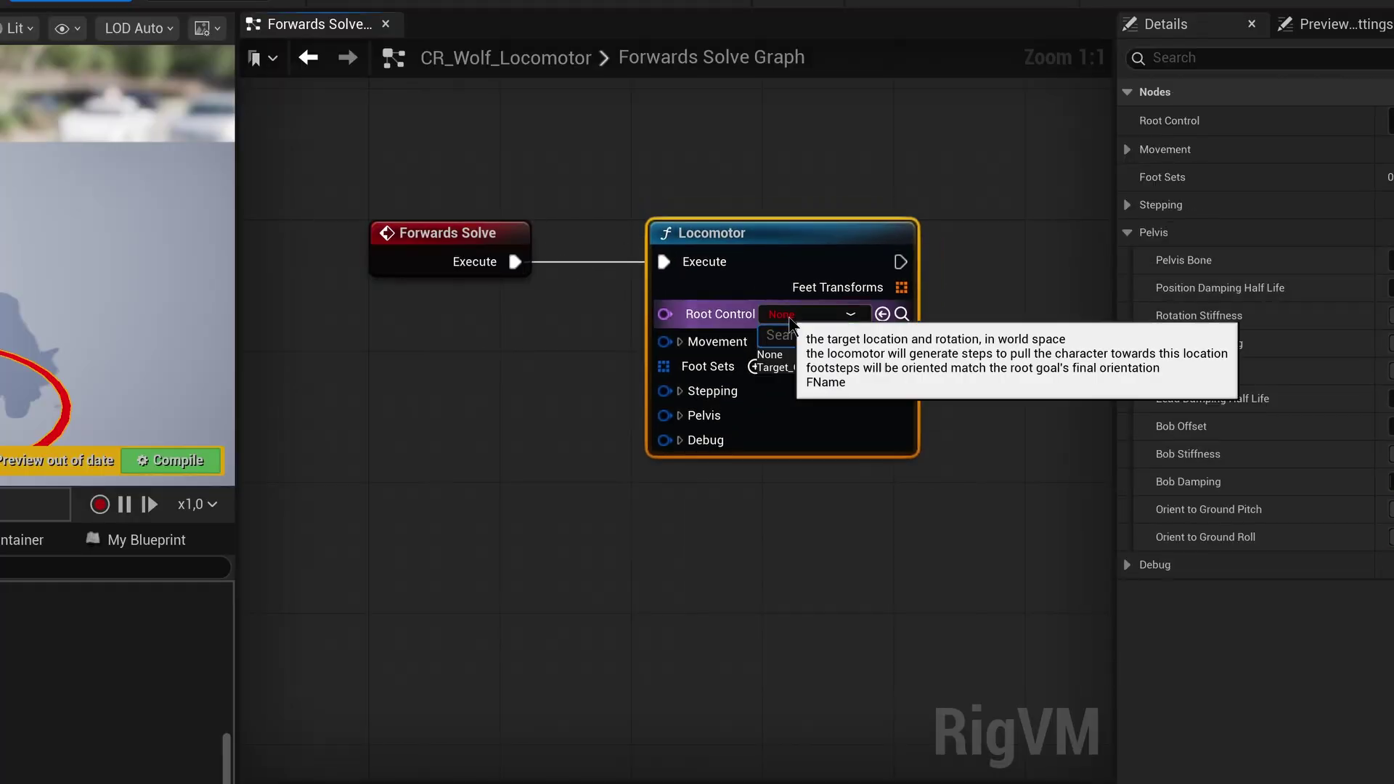
click(776, 368)
click(680, 416)
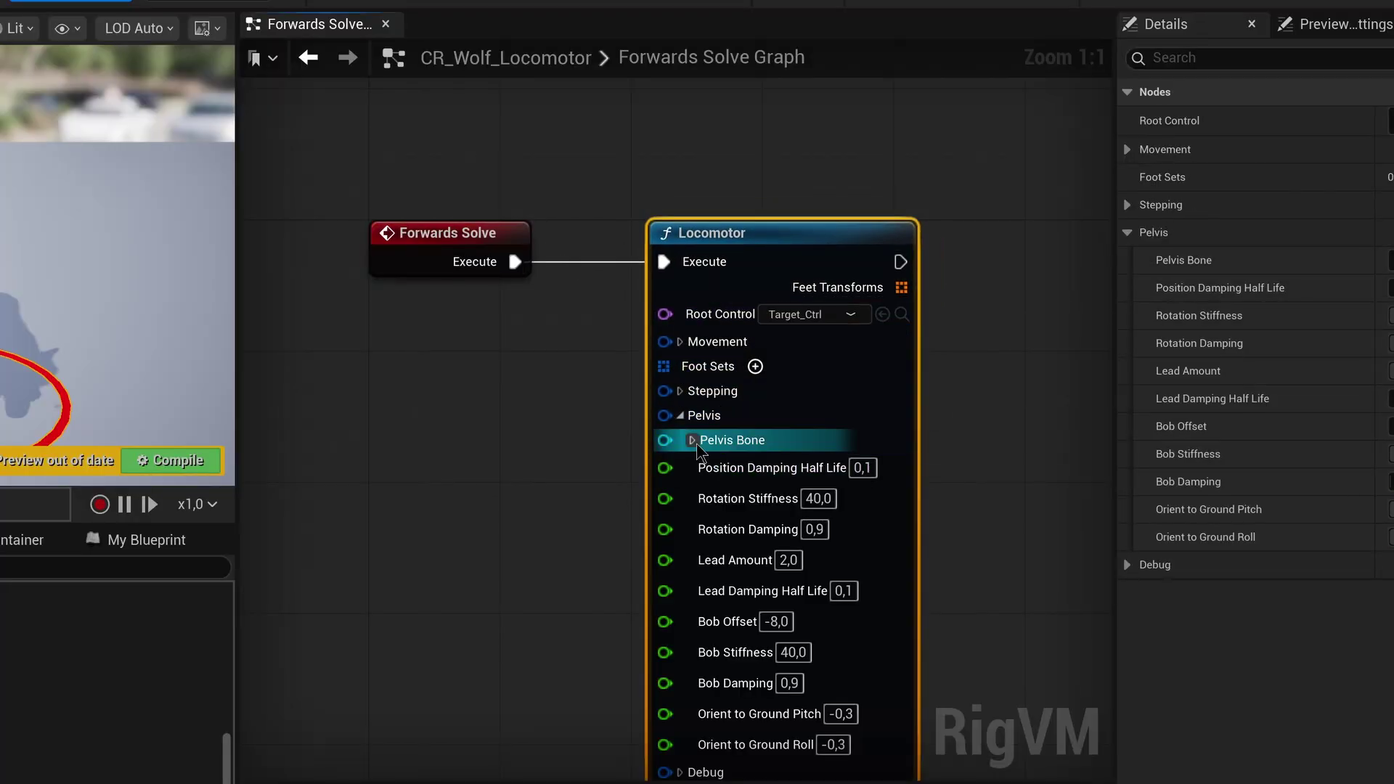
click(693, 441)
click(787, 499)
text(pe)
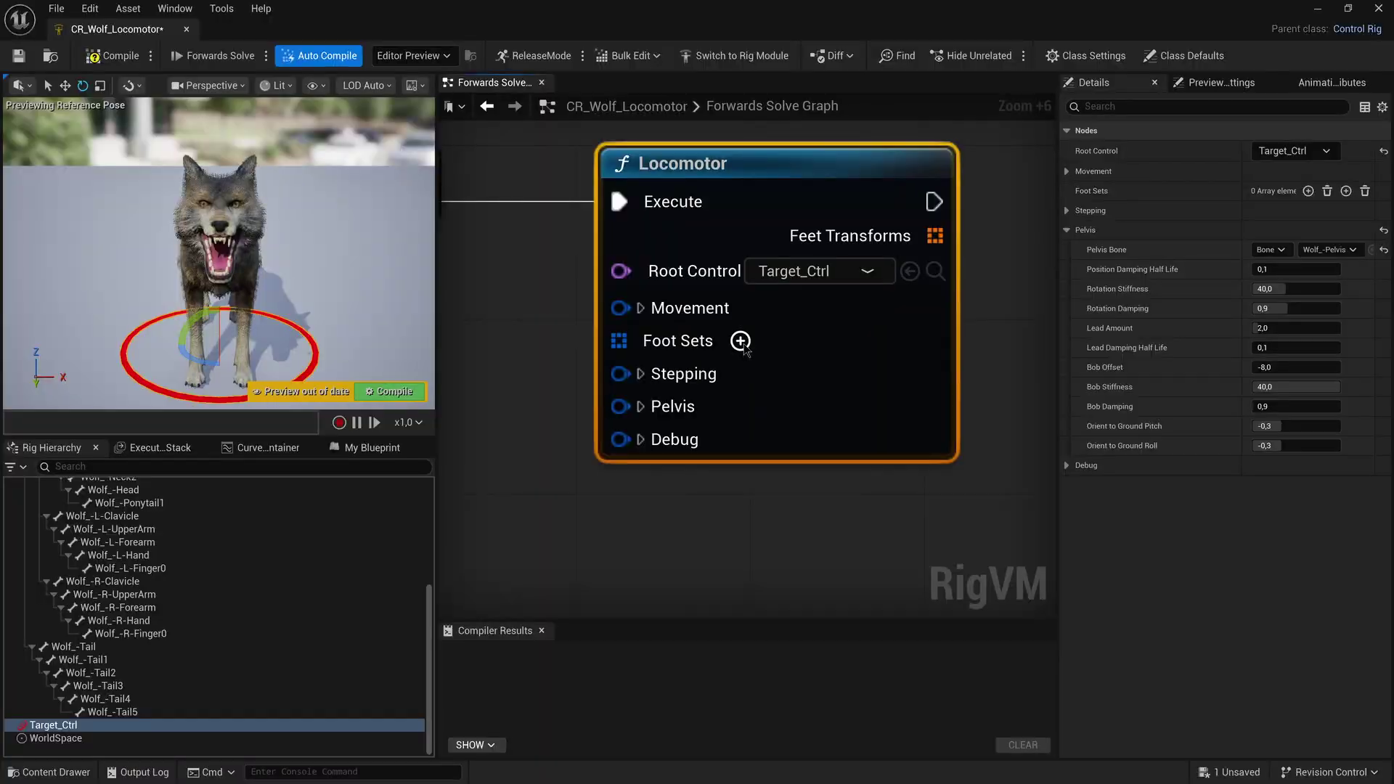
Add two foot sets and assign the foot bones Wolf_-L-Finger0 and Wolf_-R-Finger0.
click(742, 341)
click(743, 341)
click(734, 407)
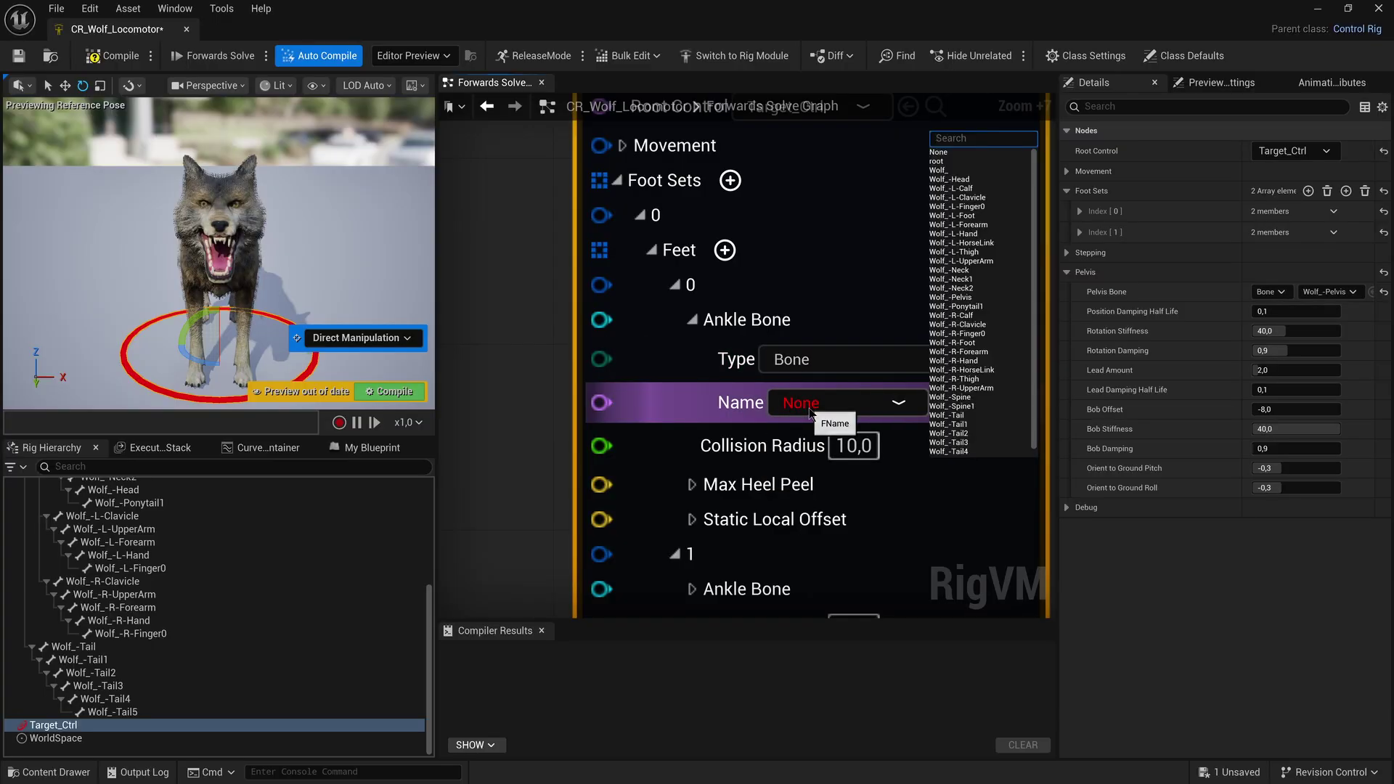
click(954, 152)
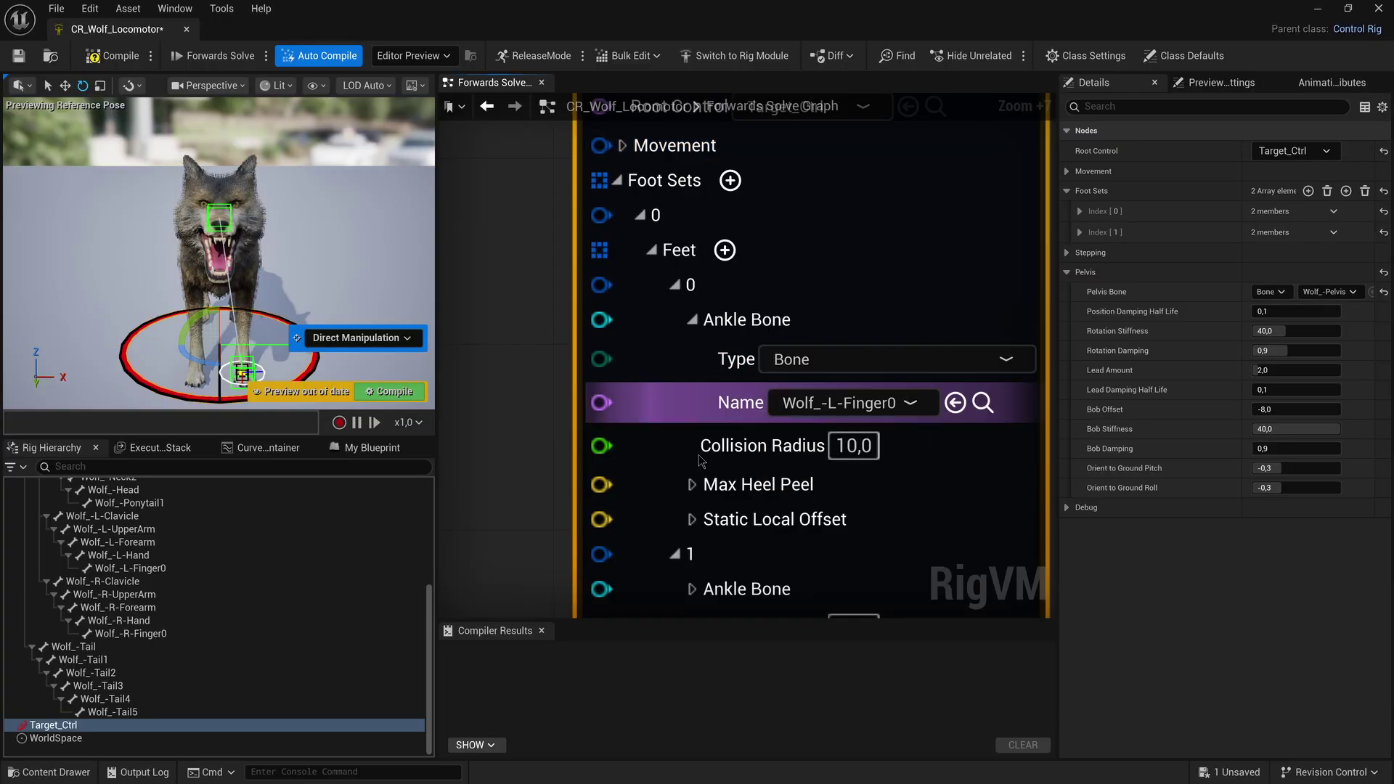
right_drag(697, 594, 705, 297)
click(828, 337)
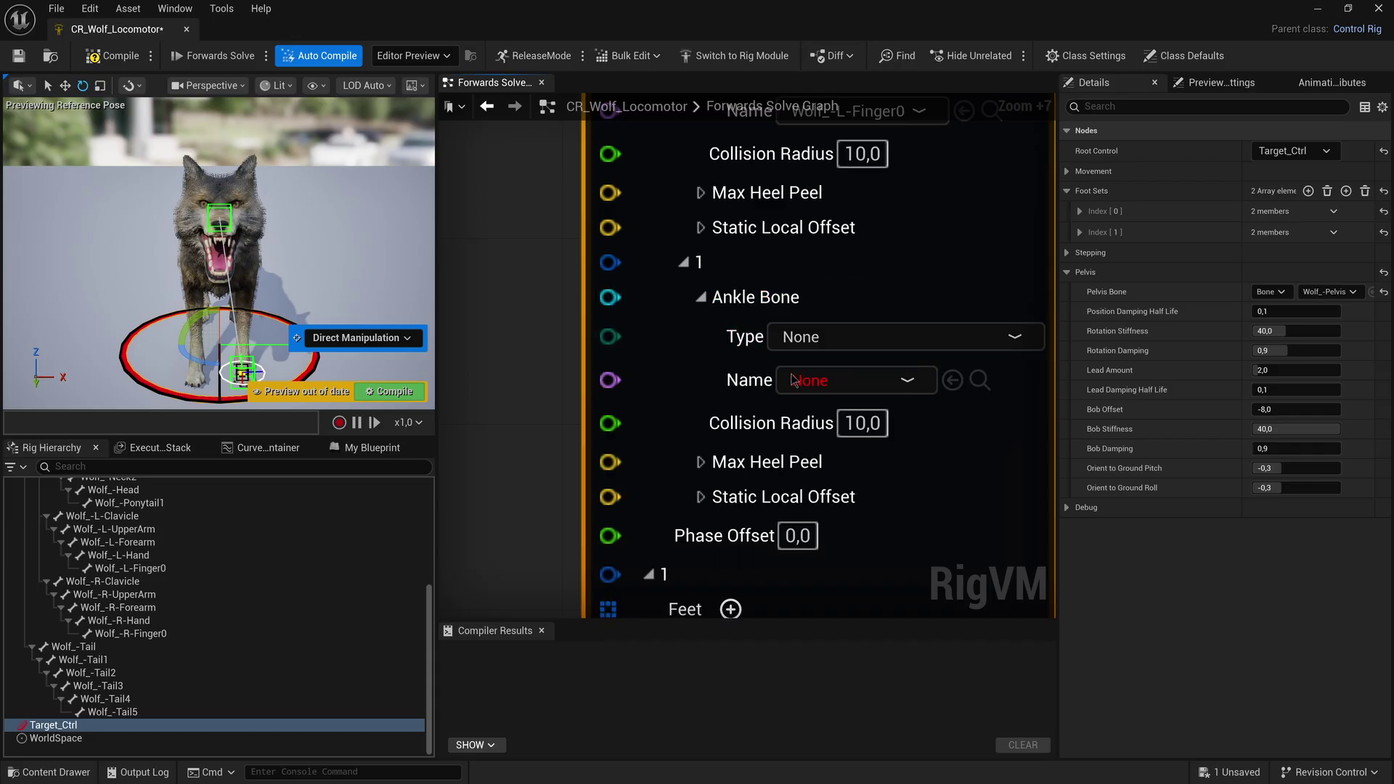
click(794, 379)
click(828, 383)
text(finger)
click(966, 160)
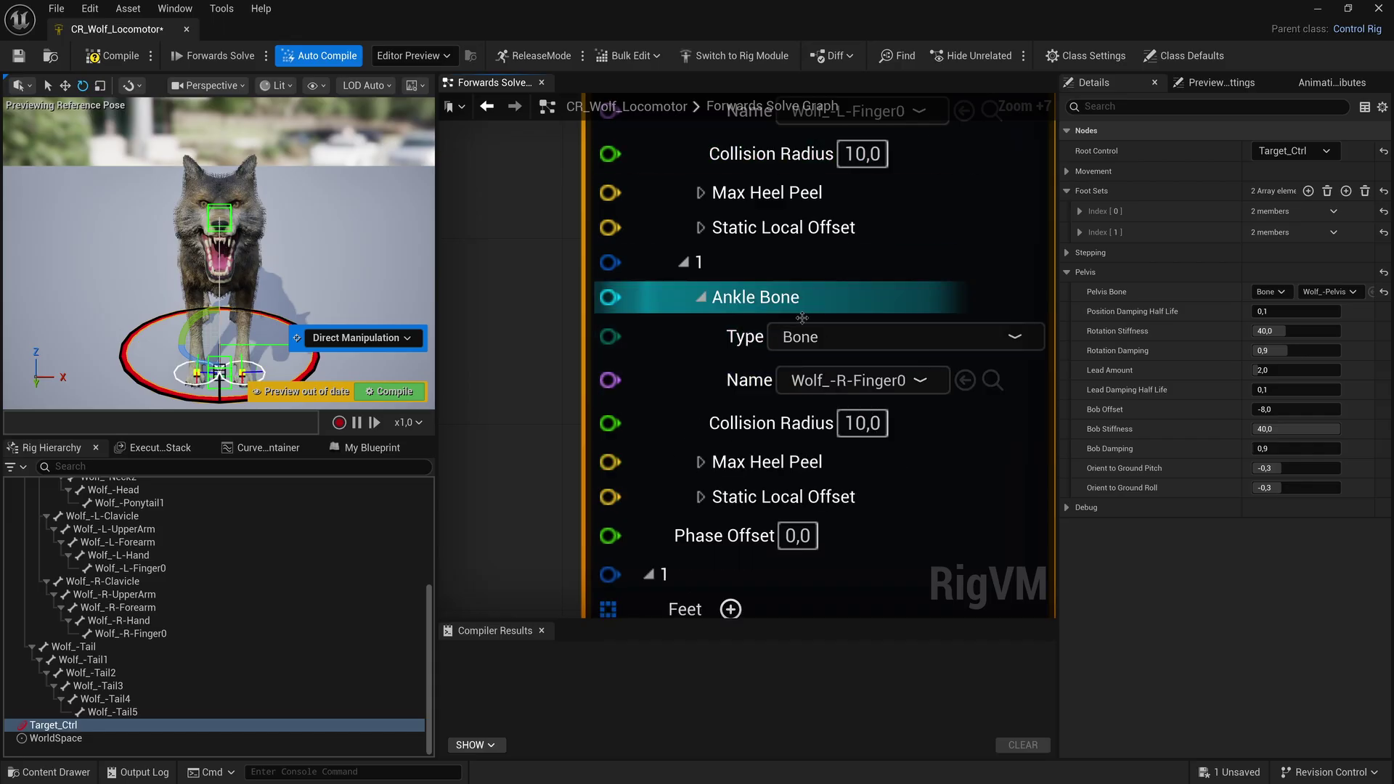
Add feet to the second foot set with ankle bones Wolf_-L-Foot and Wolf_-R-Foot.
right_drag(734, 617, 718, 318)
click(718, 318)
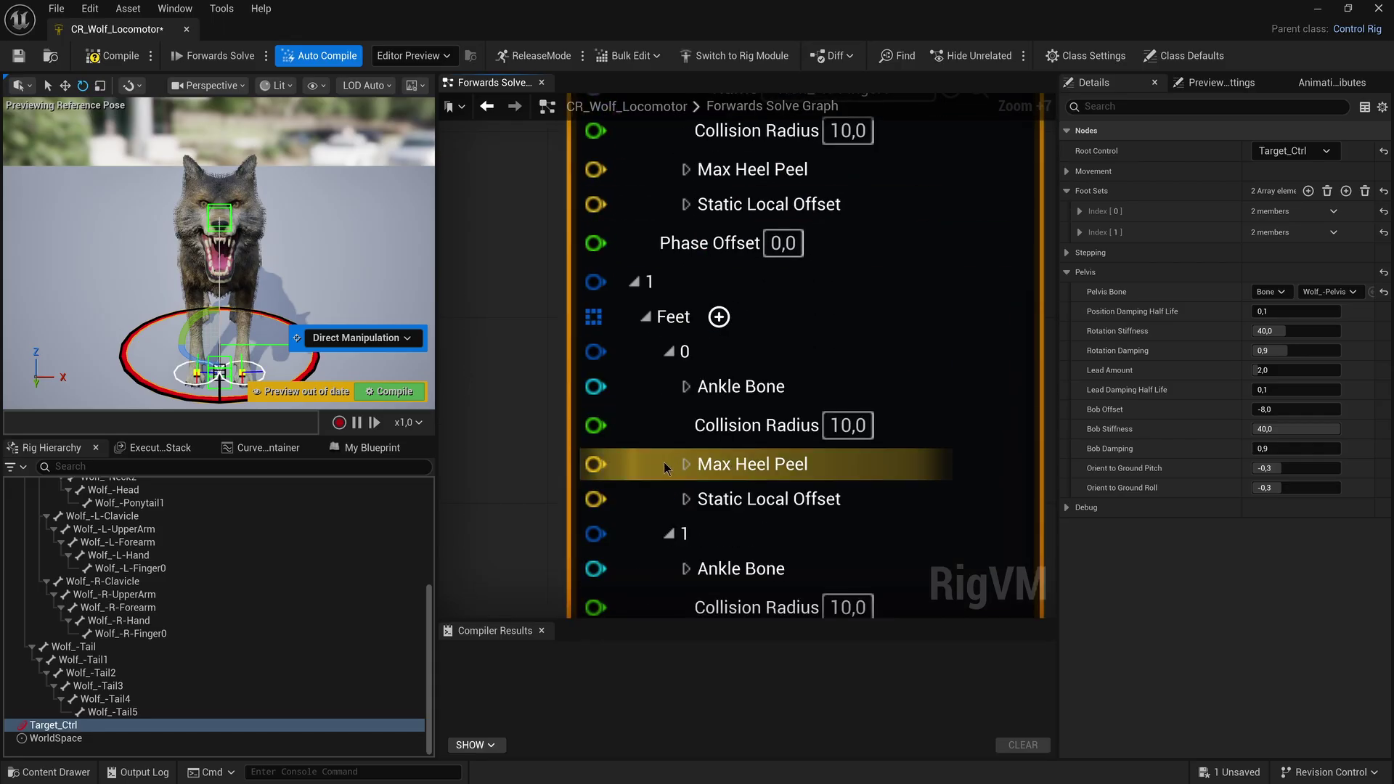
right_drag(639, 467, 638, 311)
click(666, 230)
click(799, 270)
click(751, 308)
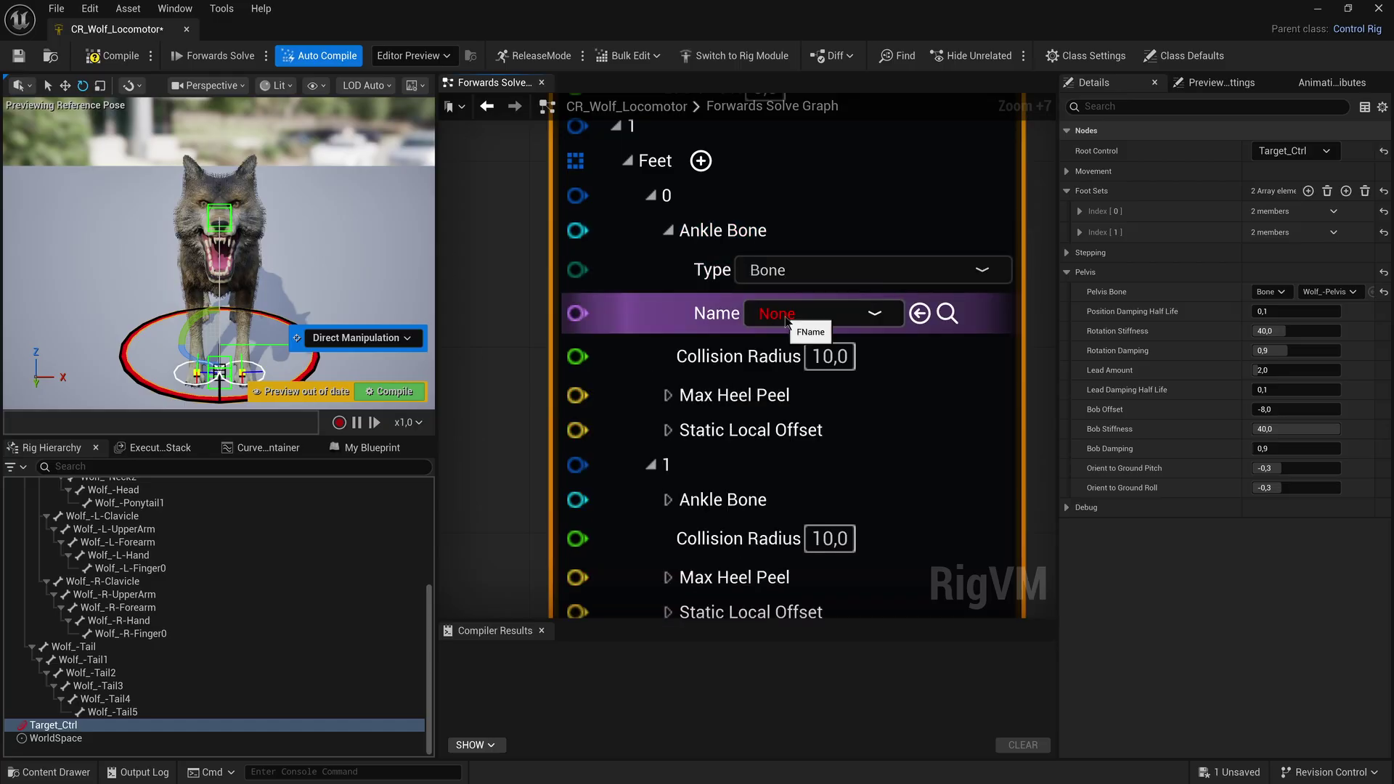
click(788, 312)
text(foot)
click(944, 152)
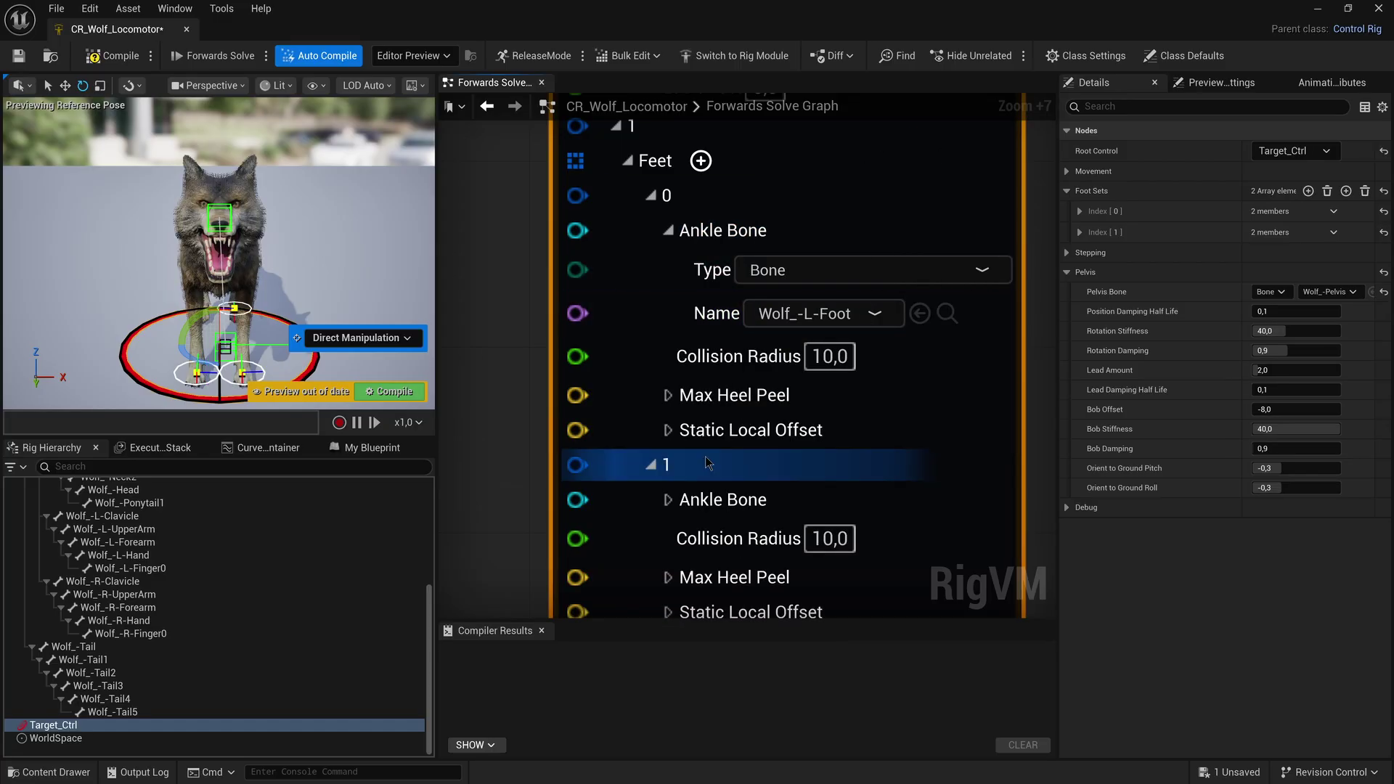
right_drag(726, 479, 726, 281)
click(670, 301)
click(766, 382)
click(814, 390)
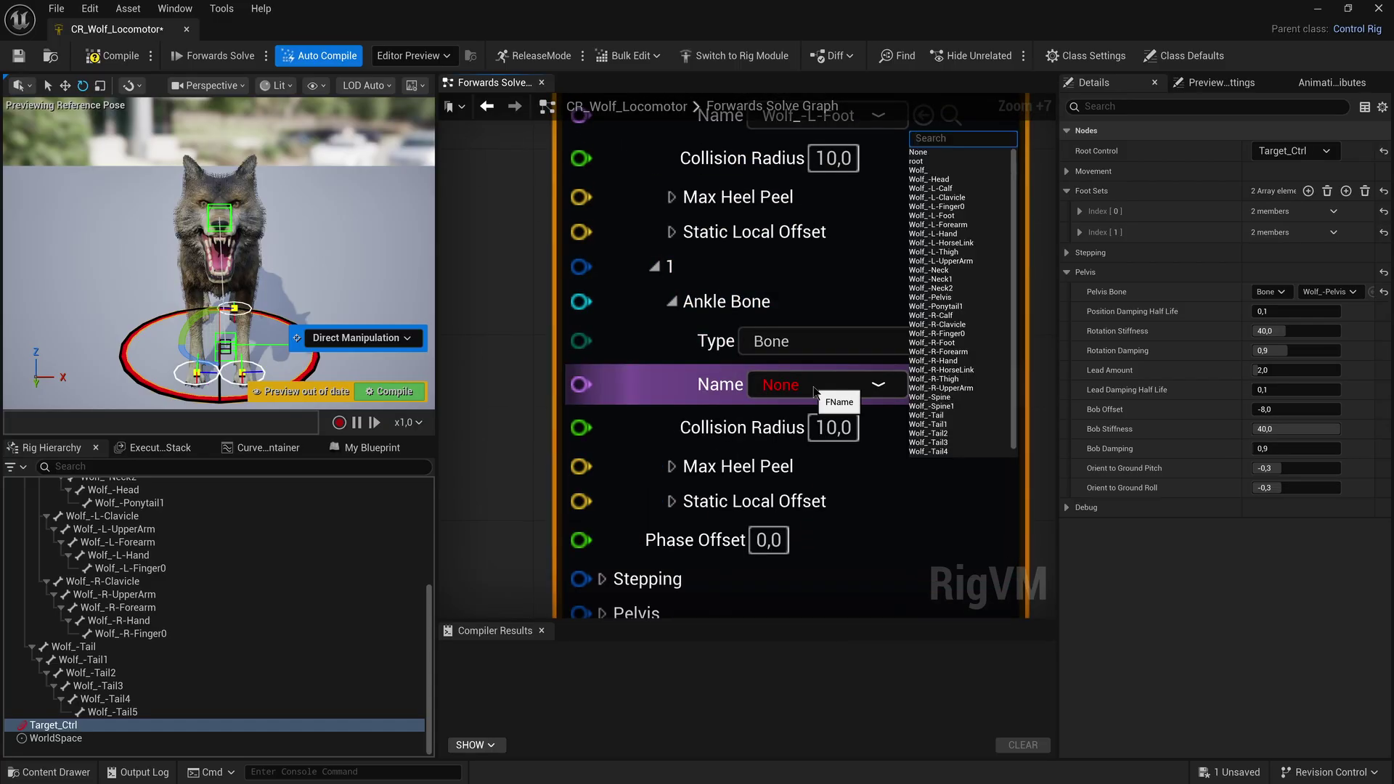
click(931, 161)
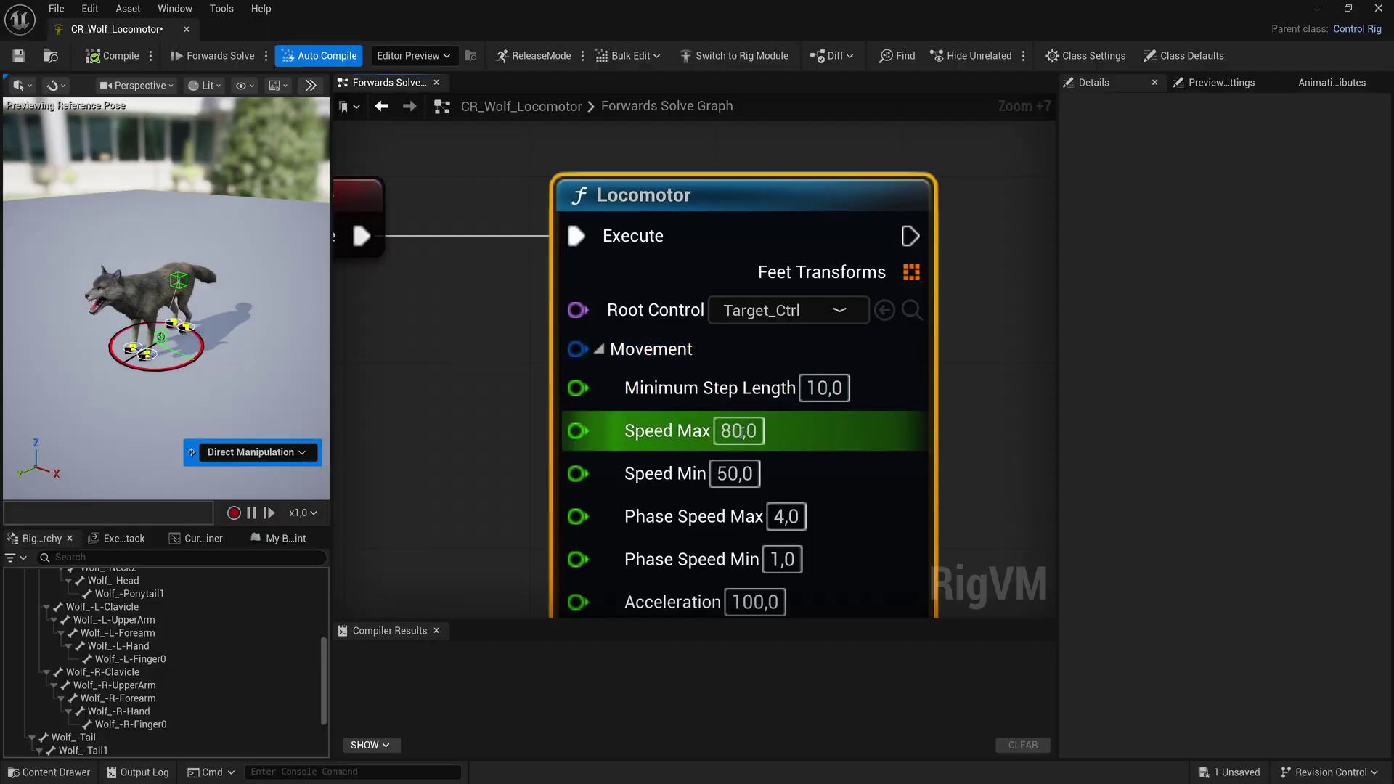
Set the wolf Locomotor's Speed Max to 200 and Step Height to 20.
text(00)
key(Return)
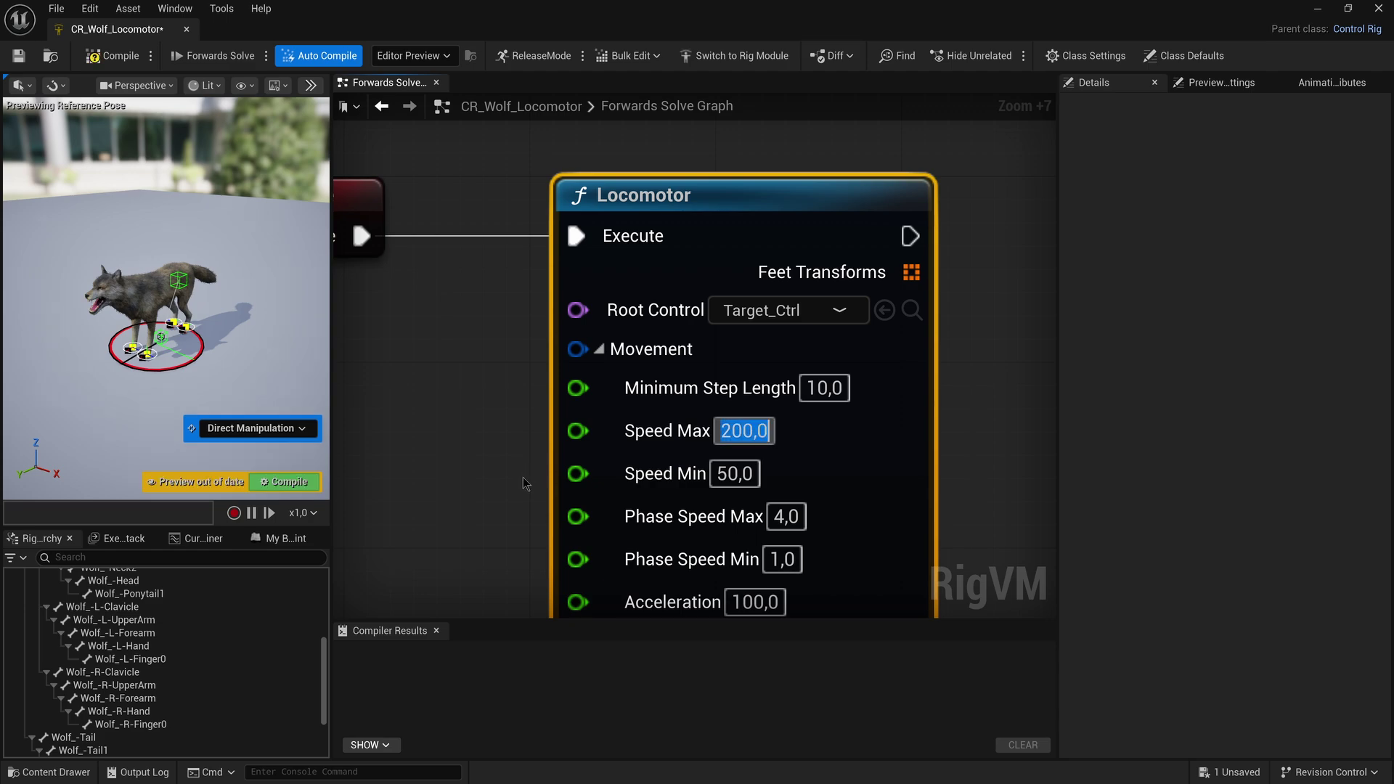
right_drag(522, 477, 503, 318)
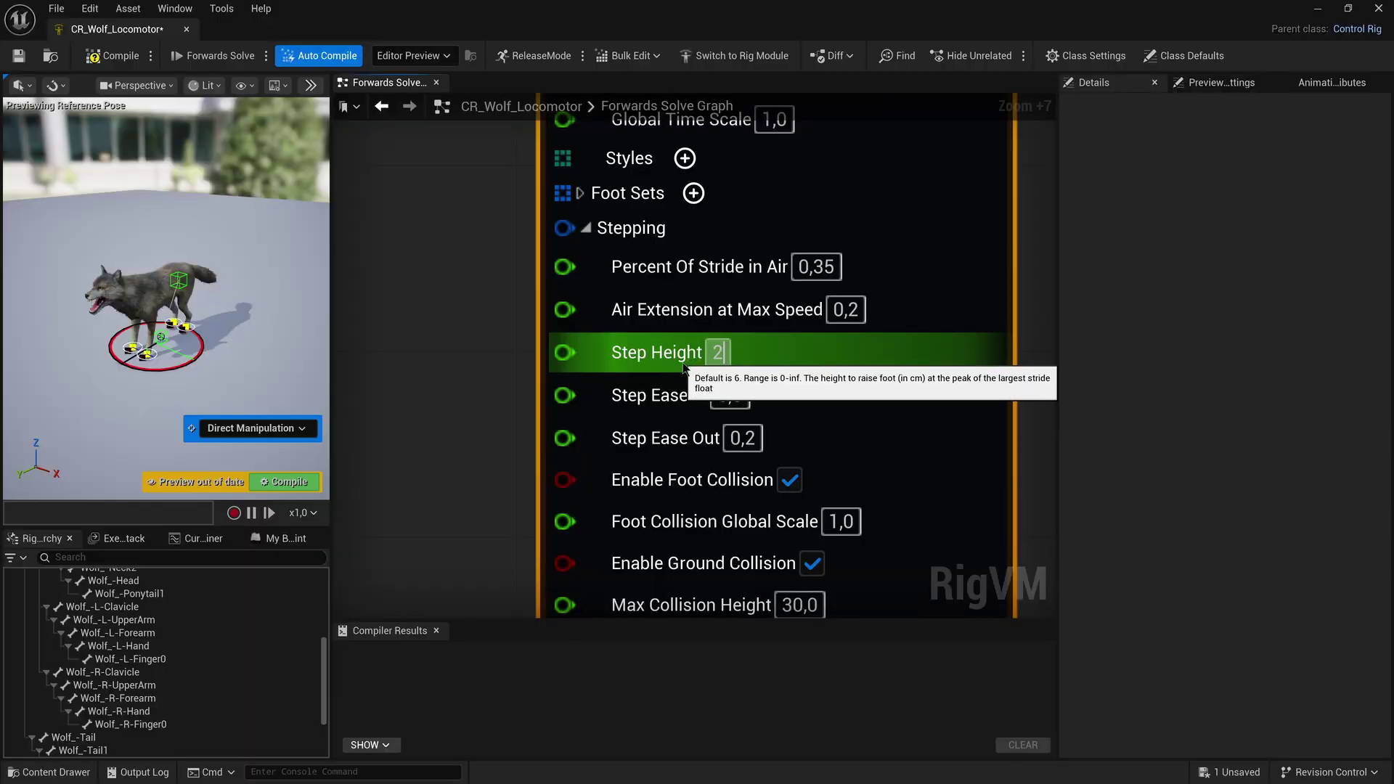
text(0)
key(Return)
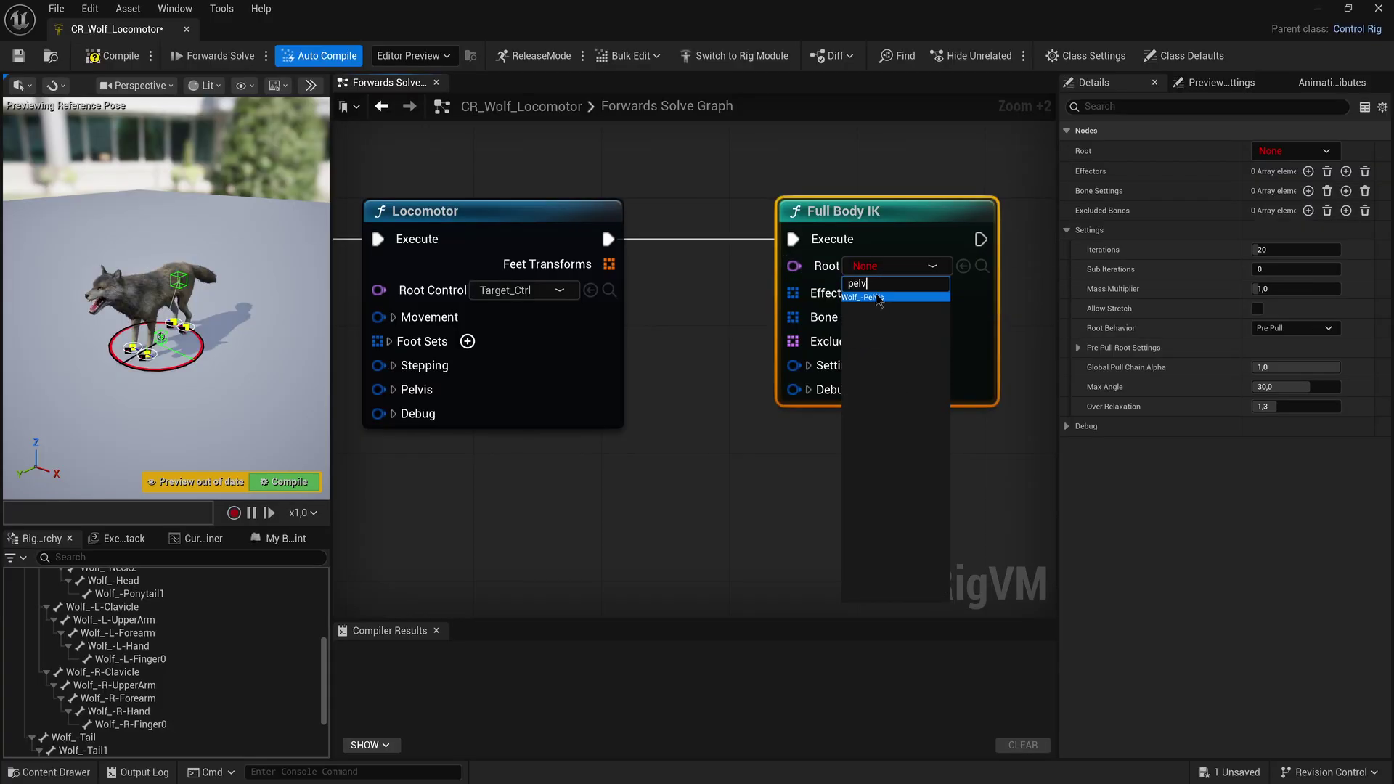
Add Full Body IK effectors on Wolf_-L-Finger0, Wolf_-R-Finger0 and Wolf_-L-Foot.
click(878, 294)
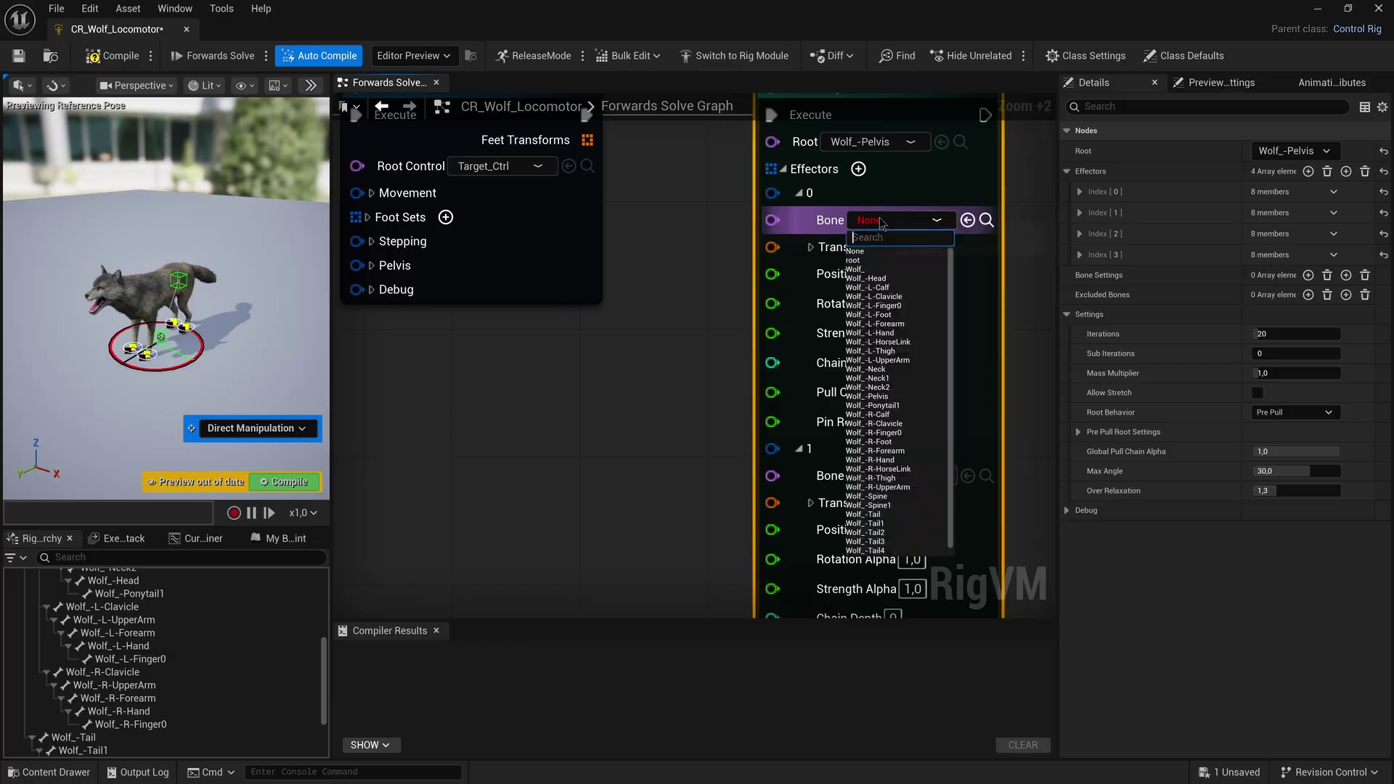
click(873, 251)
click(868, 473)
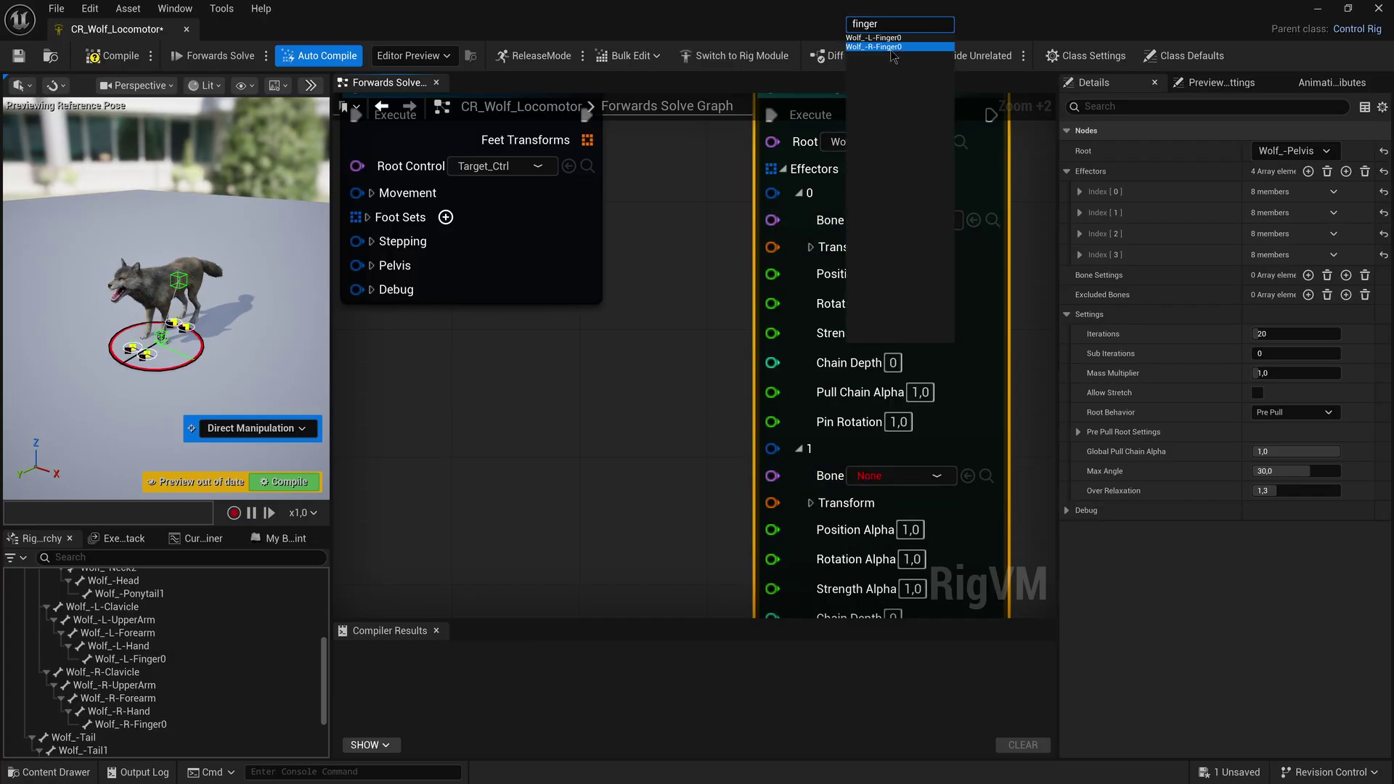
click(891, 47)
right_drag(798, 581, 752, 200)
click(856, 350)
text(foot)
click(936, 359)
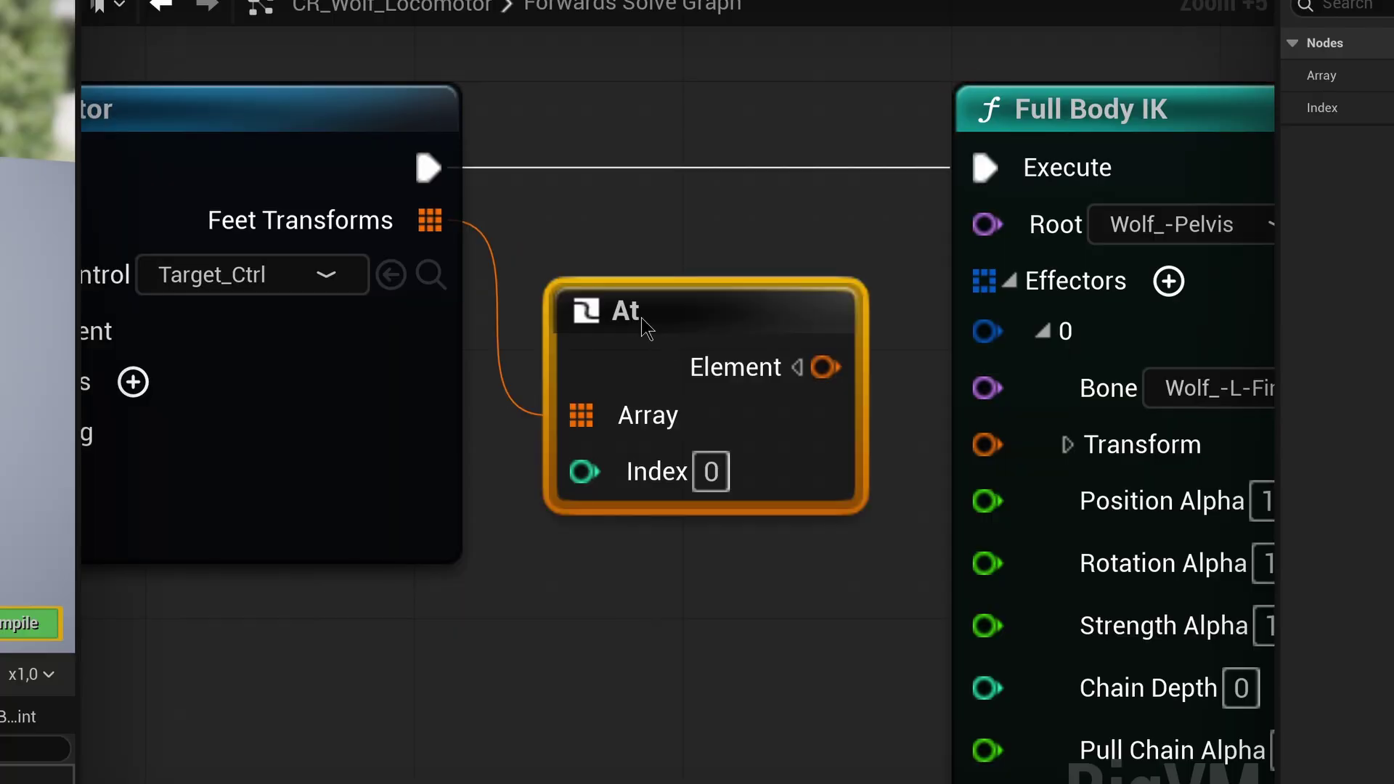
Add an At node with index 1 on Feet Transforms and wire it into effector 1's transform.
right_drag(600, 606, 637, 487)
drag(622, 277, 639, 521)
right_drag(734, 684, 756, 433)
click(755, 433)
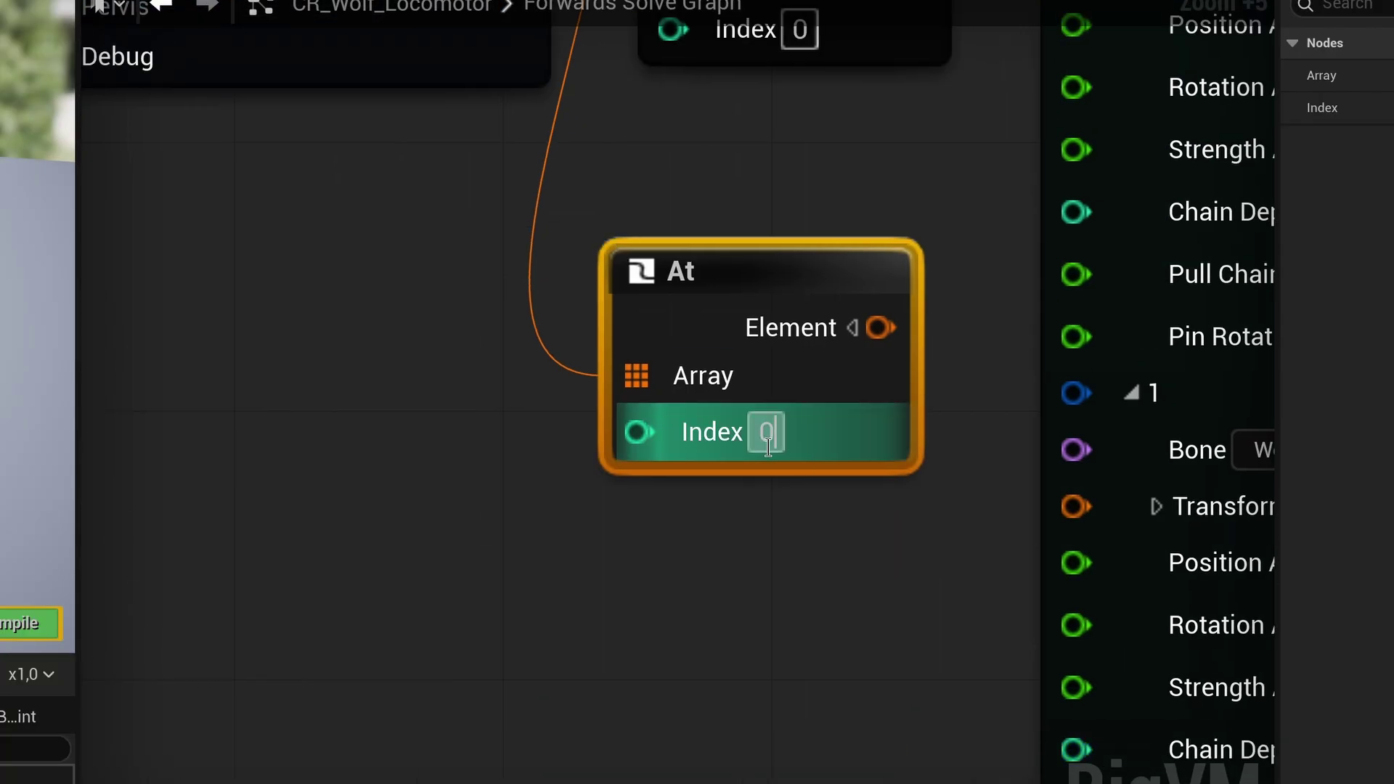
text(1)
drag(656, 268, 678, 435)
right_drag(719, 445, 791, 243)
Duplicate the At node with index 2, reroute the array wire, and feed effector 2's transform.
key(ctrl+d)
double_click(644, 320)
drag(677, 326, 617, 690)
click(752, 747)
text(2)
right_drag(955, 759, 936, 399)
drag(841, 278, 1096, 485)
drag(775, 258, 631, 399)
right_drag(631, 399, 994, 297)
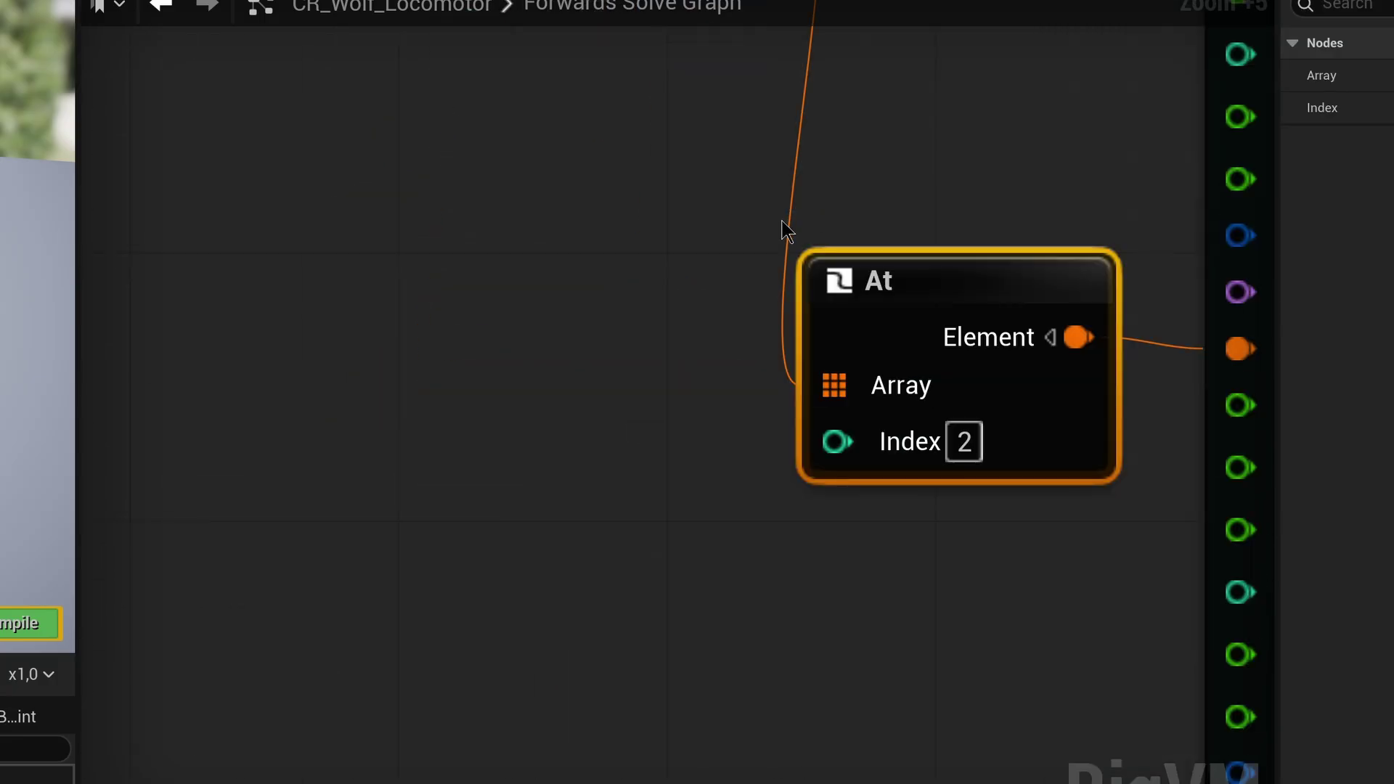
drag(784, 224, 829, 237)
Add an At node with index 3 and connect its element to effector 3's transform.
right_drag(755, 770, 713, 476)
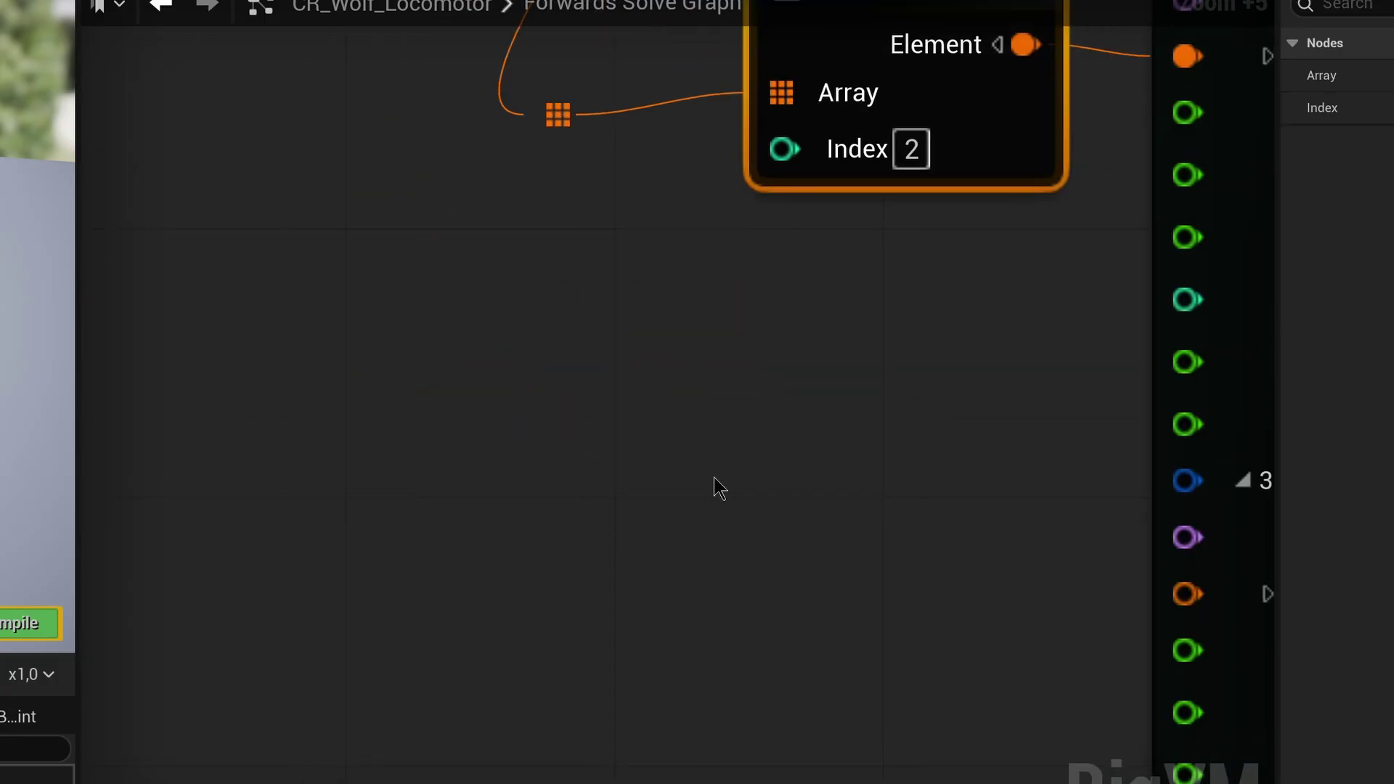
key(ctrl+d)
drag(556, 115, 716, 538)
click(847, 592)
text(3)
right_drag(871, 653, 505, 553)
drag(599, 393, 821, 498)
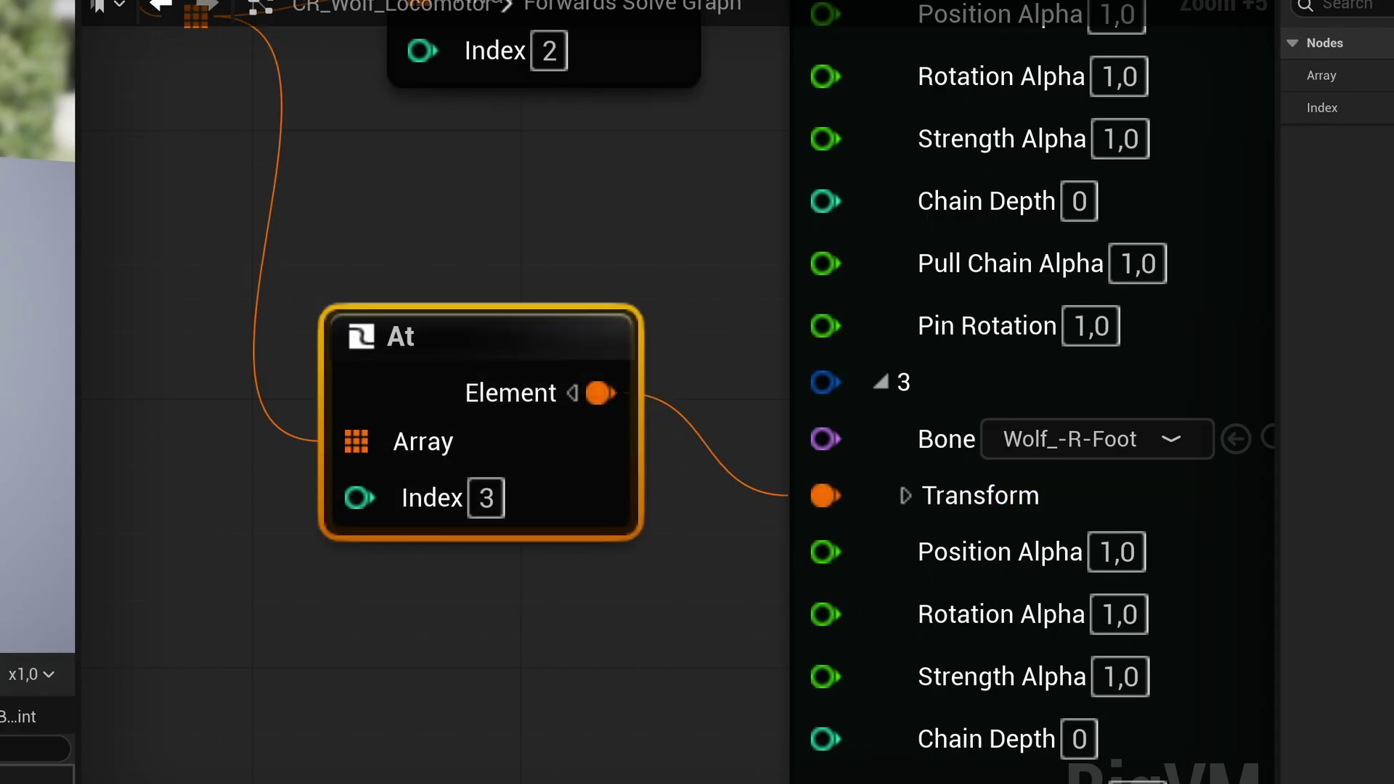
right_drag(631, 424, 617, 714)
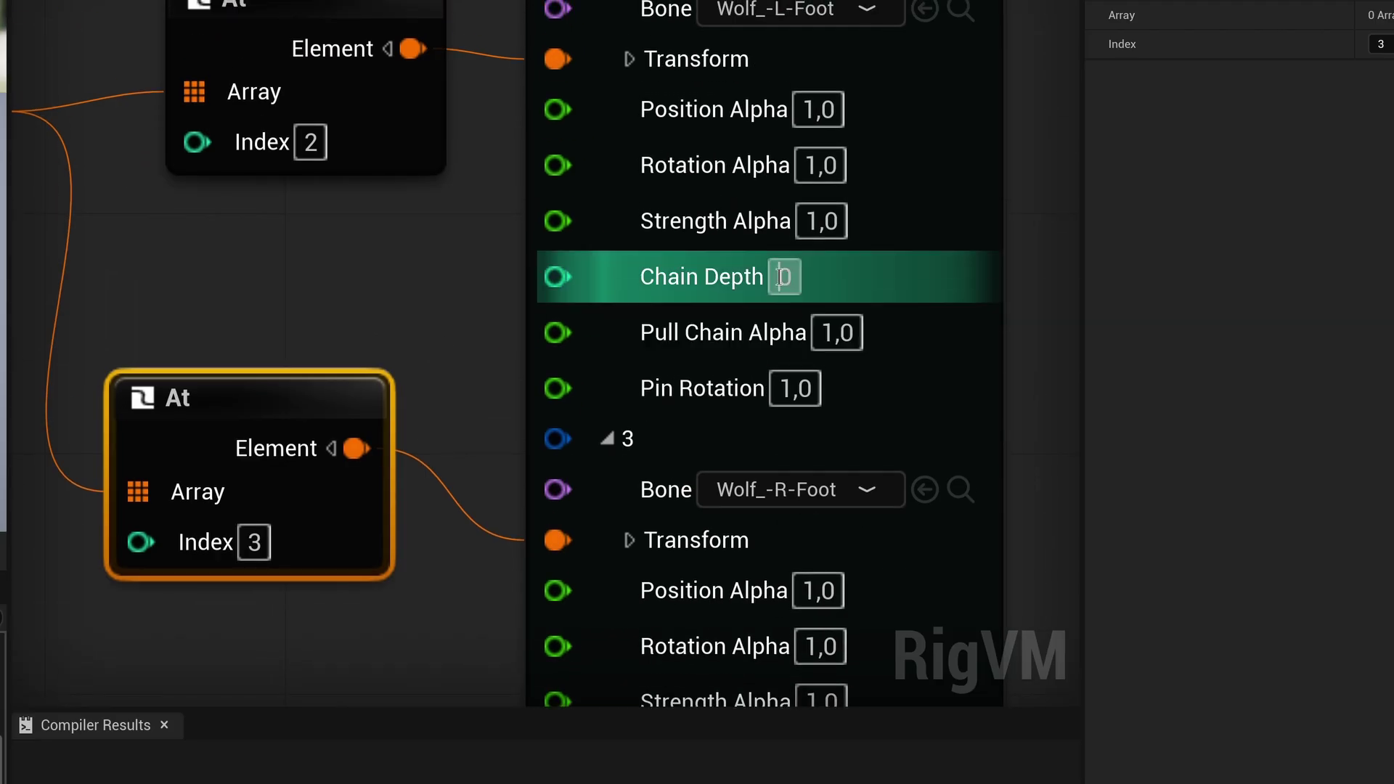
Set the chain depth of the effectors to 3.
click(784, 276)
text(3)
right_drag(919, 114, 890, 451)
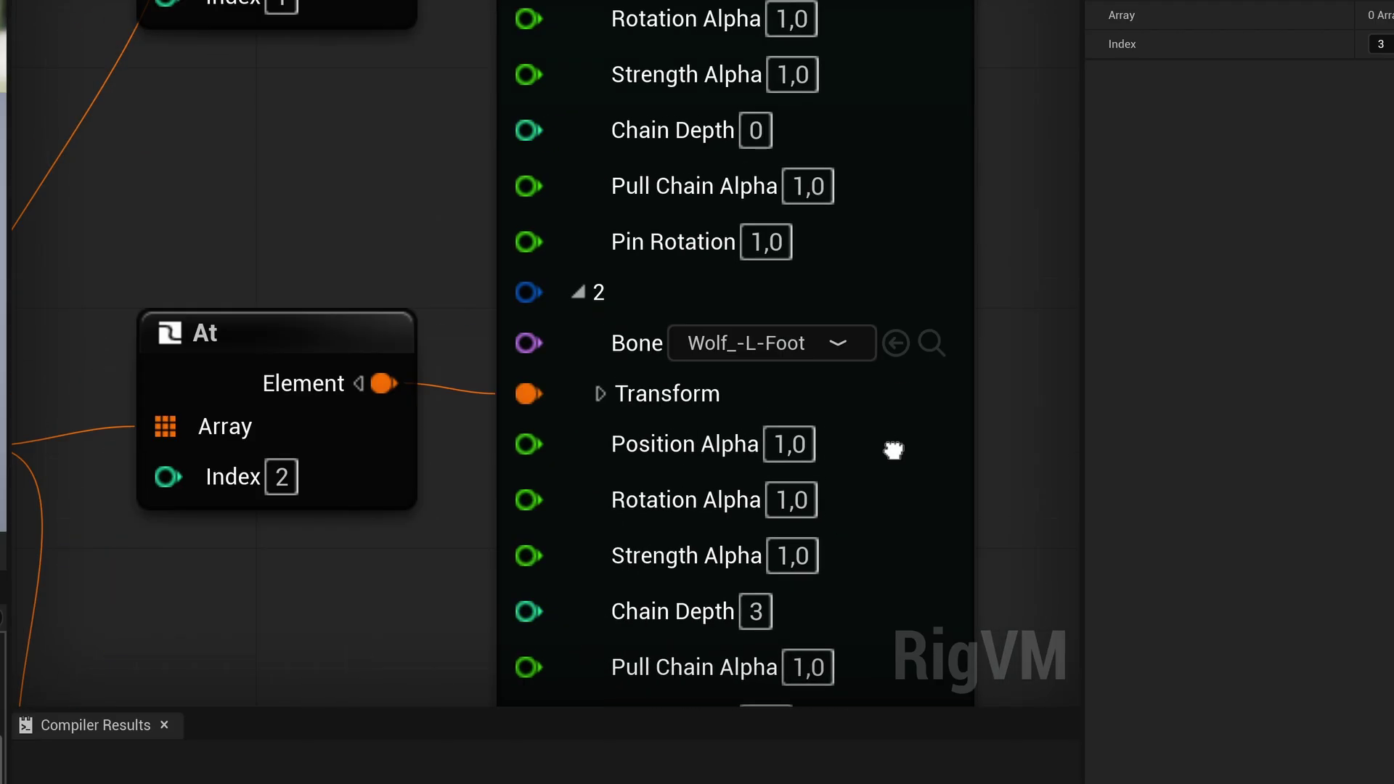
right_drag(752, 131, 751, 224)
click(752, 224)
text(3)
right_drag(843, 163, 838, 503)
click(752, 84)
text(3)
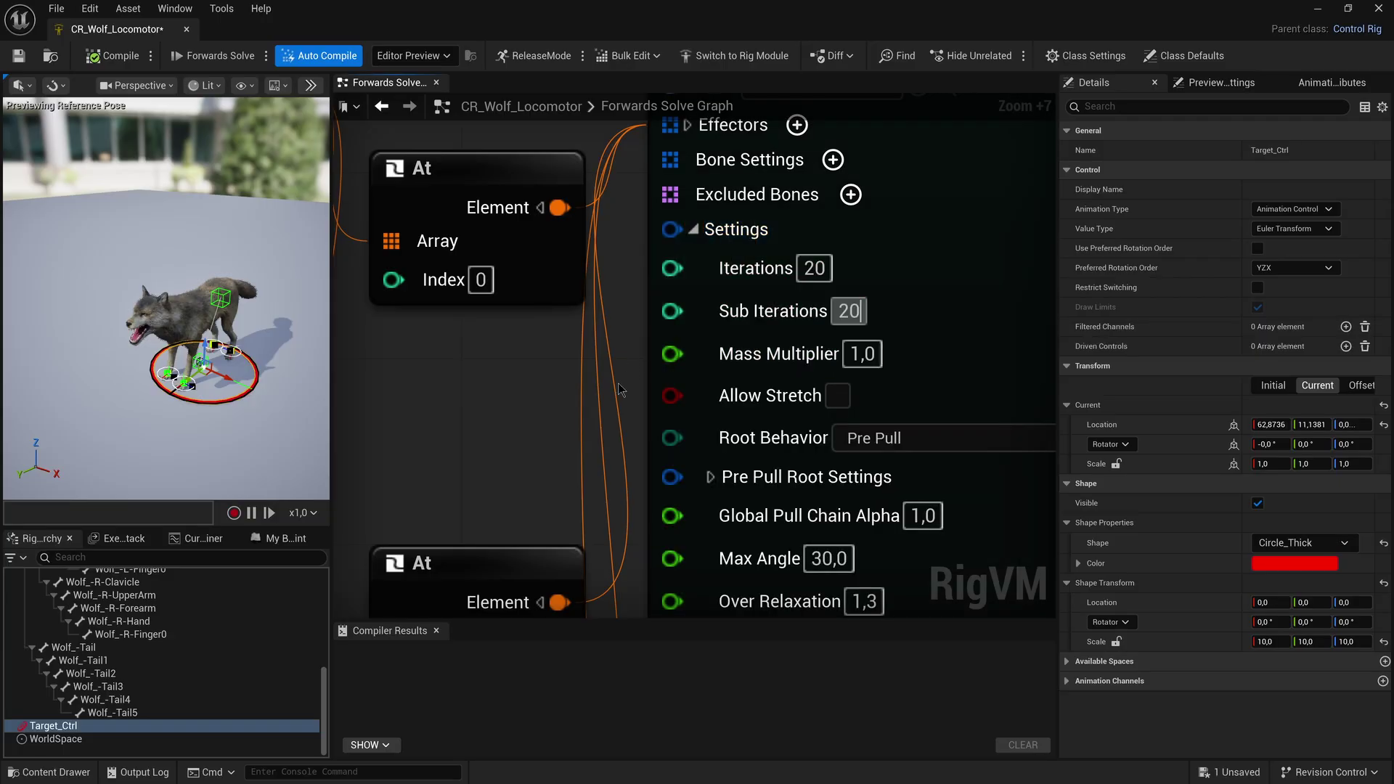
Set Full Body IK Root Behavior to Free and Global Pull Chain Alpha to 0.
right_drag(617, 382, 574, 234)
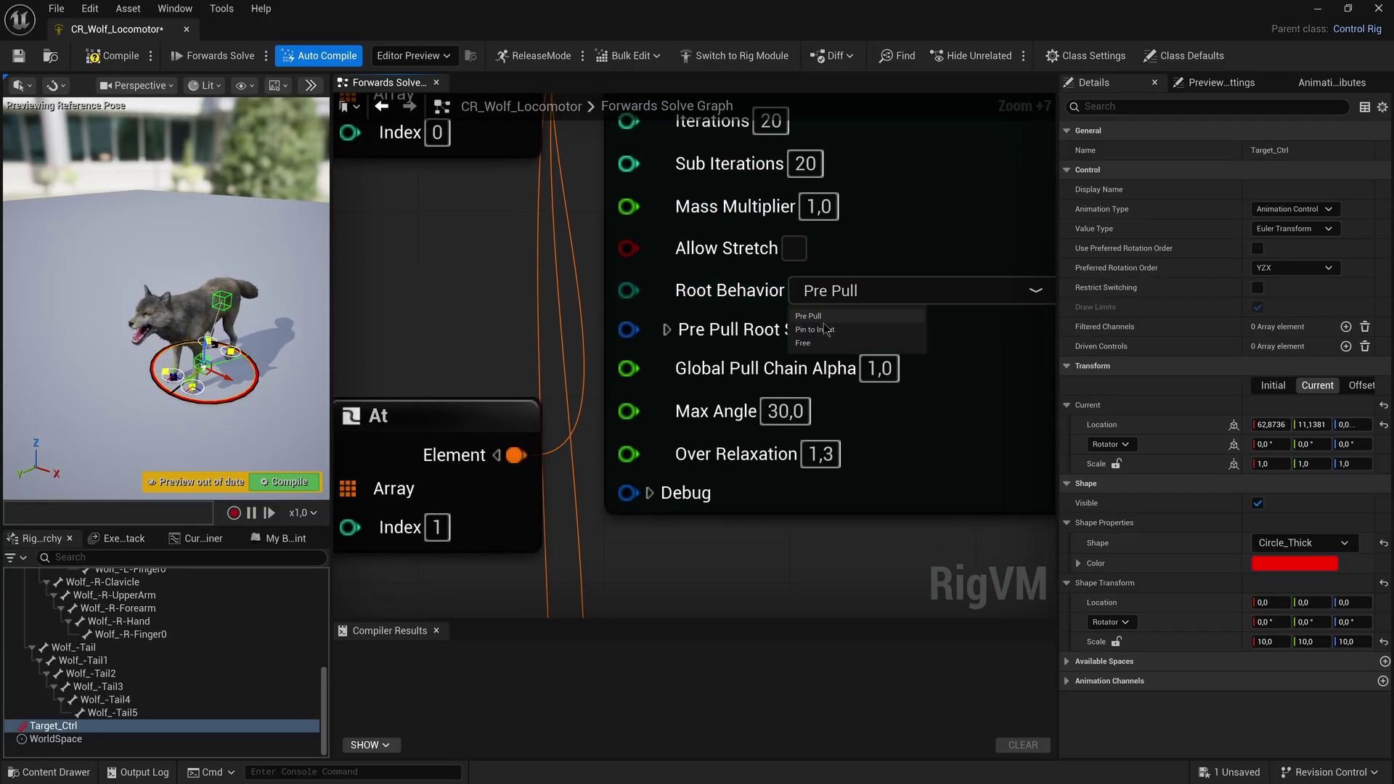
click(818, 344)
drag(880, 368, 878, 368)
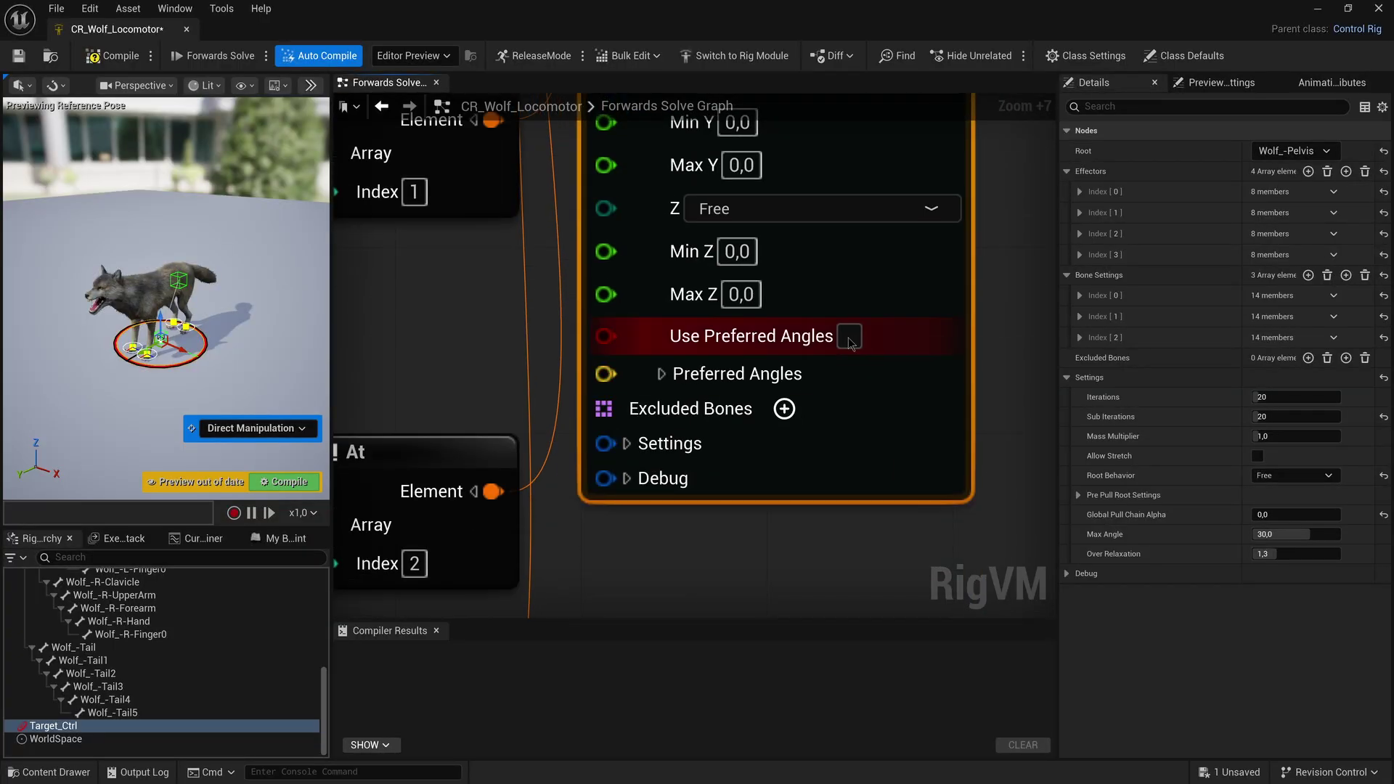
Add limb Bone Settings using preferred angles, including Wolf_-R-Forearm and Wolf_-R-UpperArm.
click(846, 332)
click(624, 371)
click(624, 370)
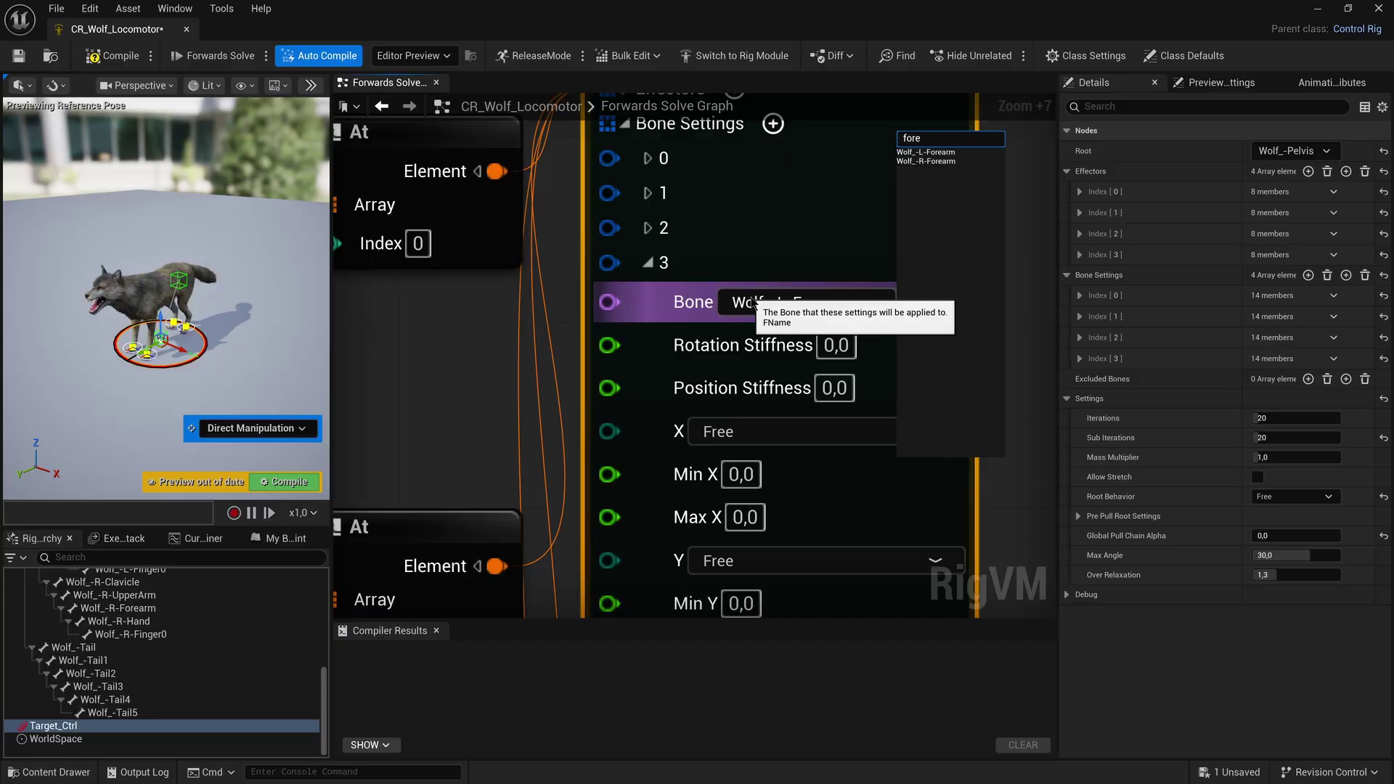
click(925, 160)
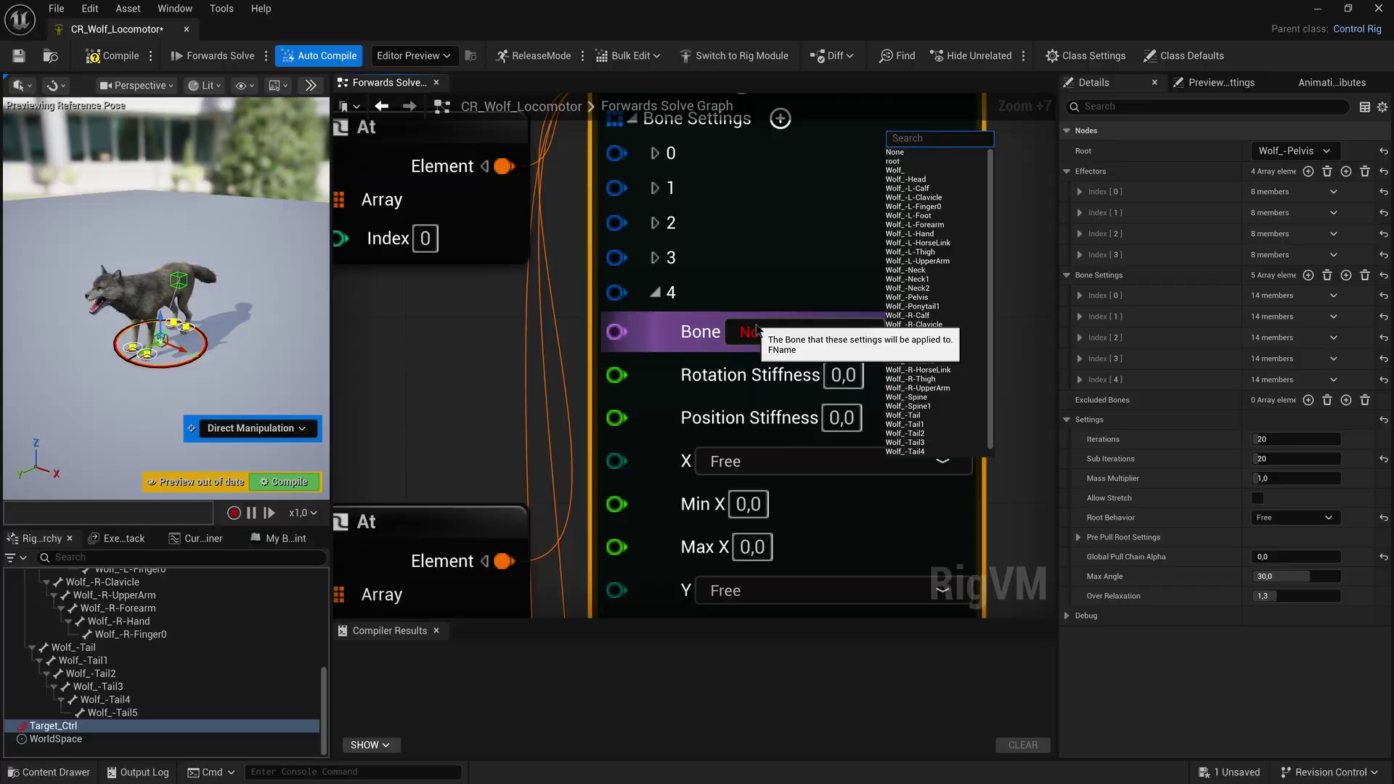
click(917, 160)
right_drag(776, 552, 777, 109)
click(850, 367)
click(677, 408)
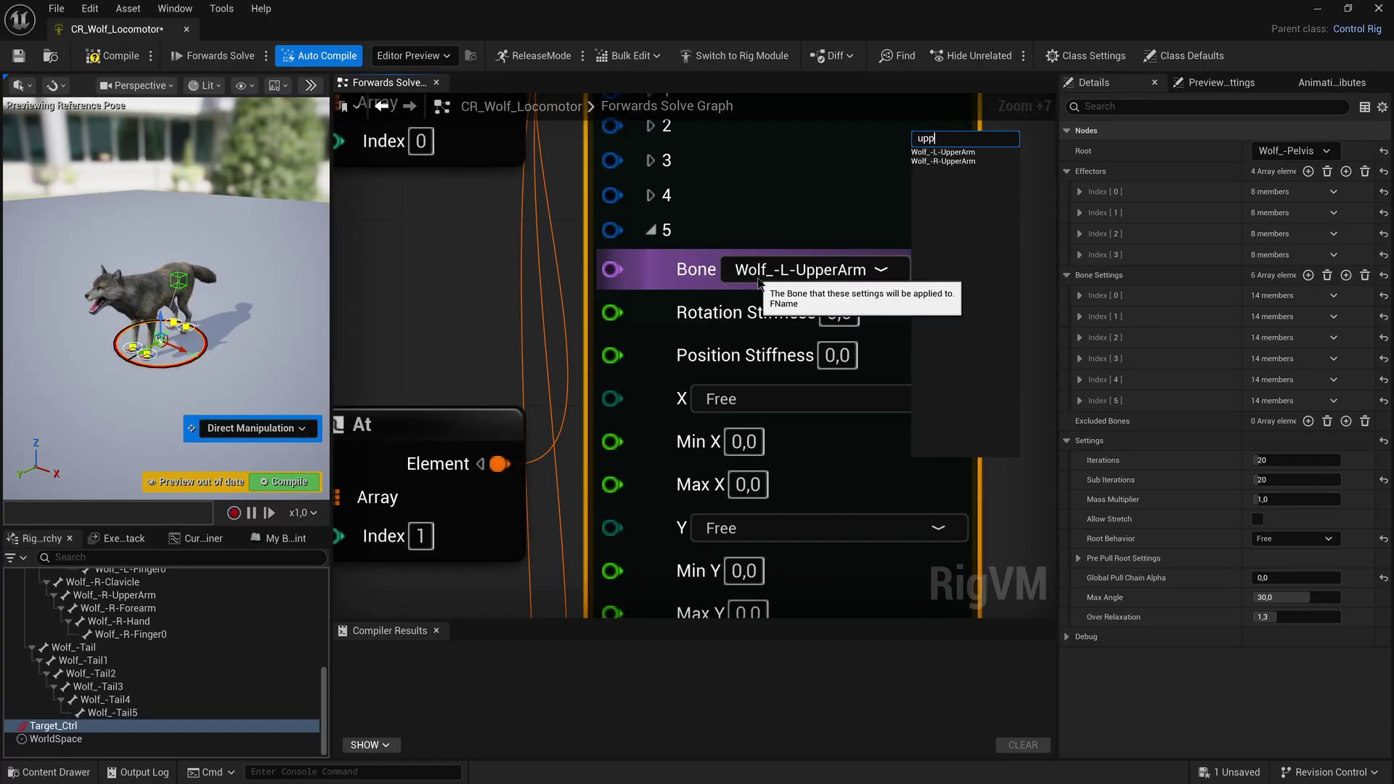
click(942, 160)
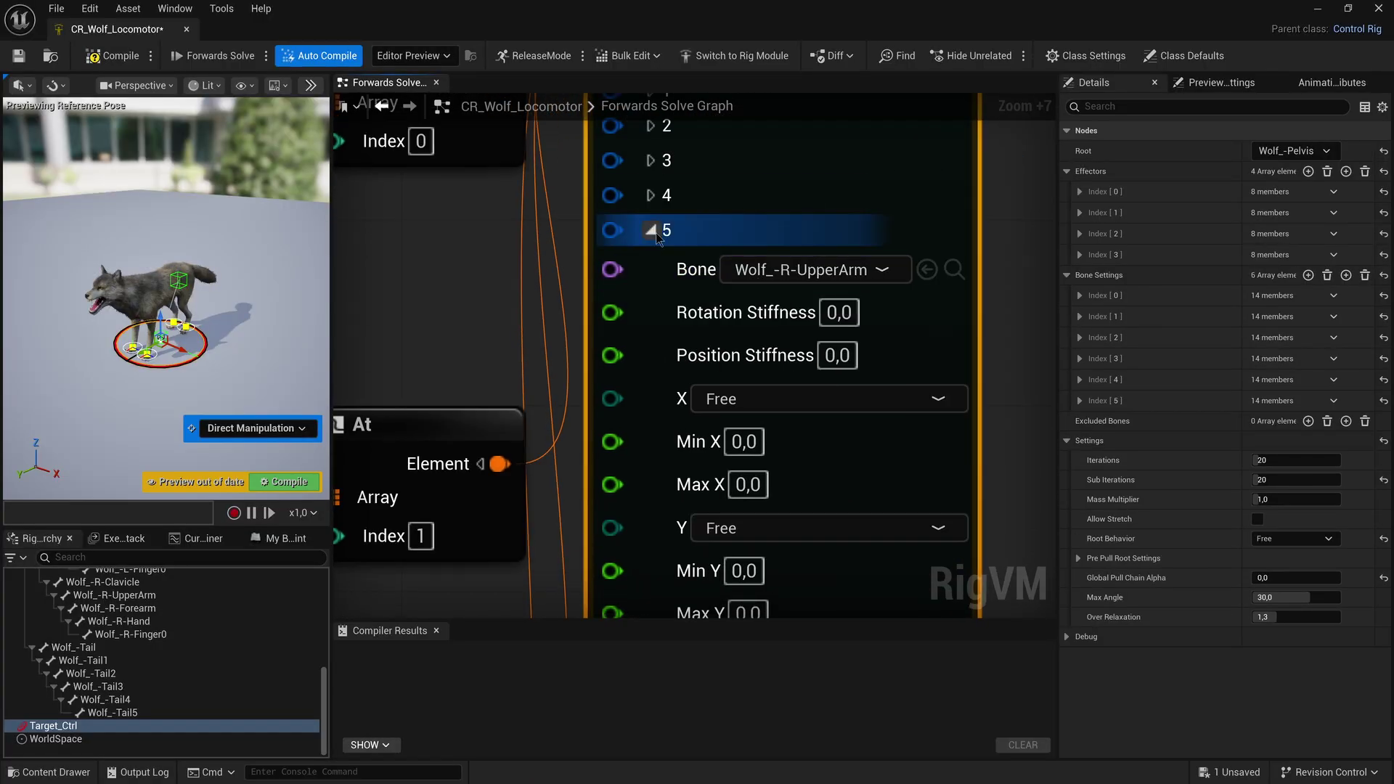
click(651, 230)
right_drag(776, 265, 777, 480)
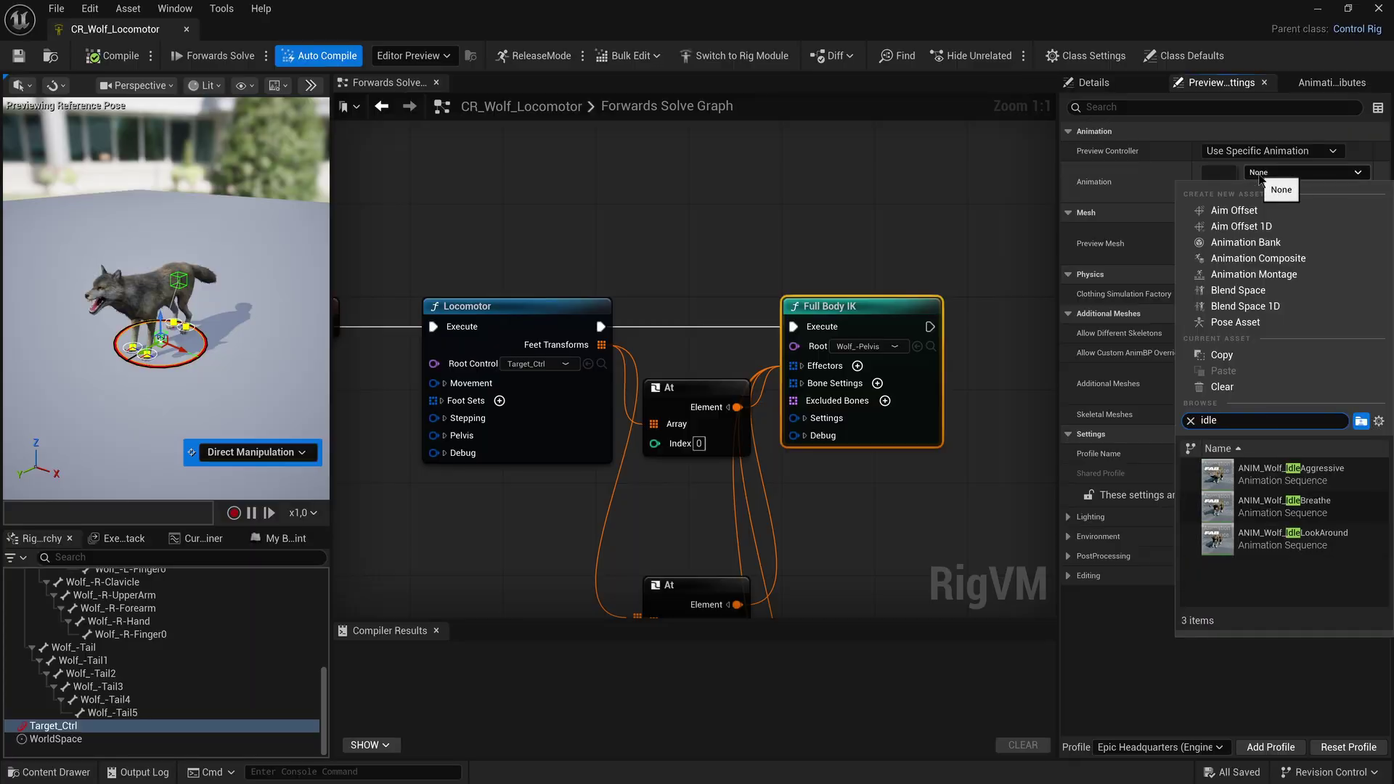
Set the rig's preview animation to ANIM_Wolf_IdleLookAround.
click(1291, 538)
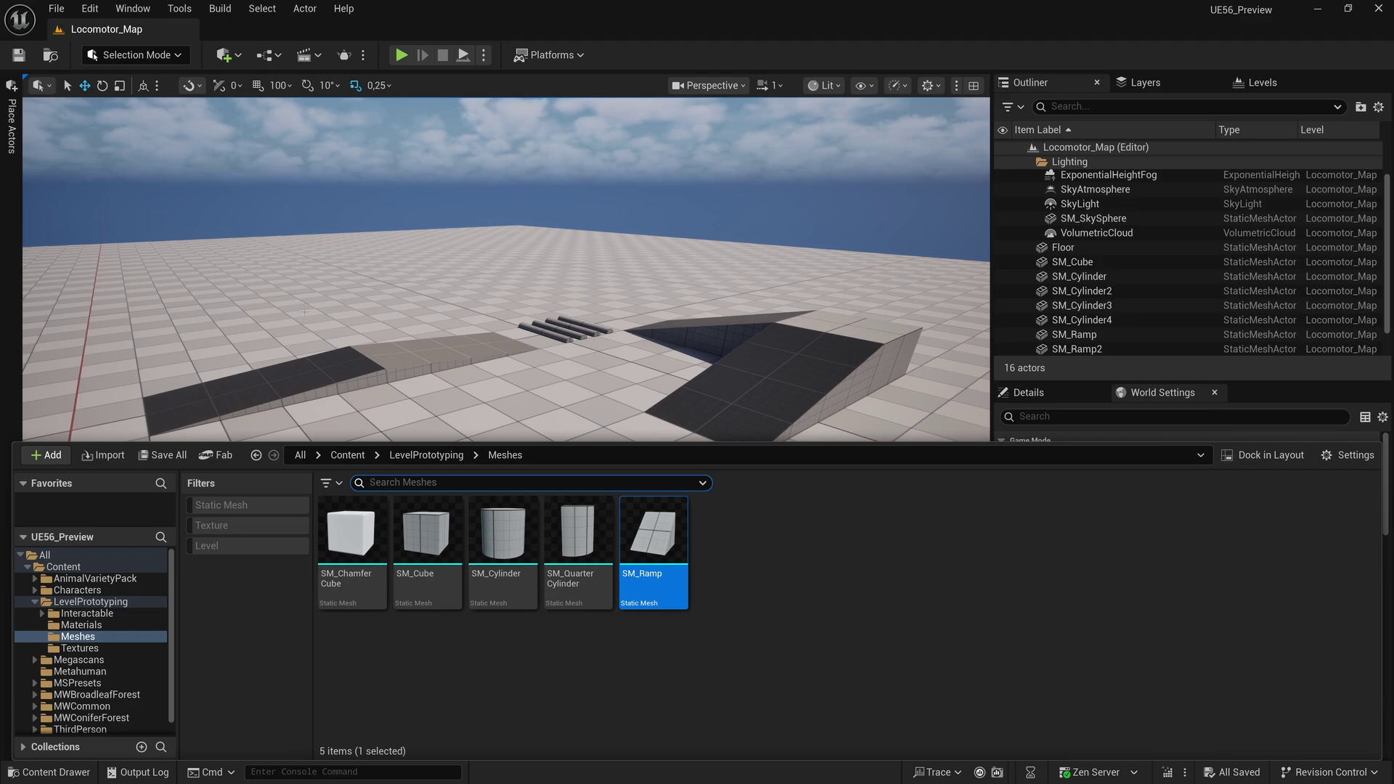
key(ctrl+space)
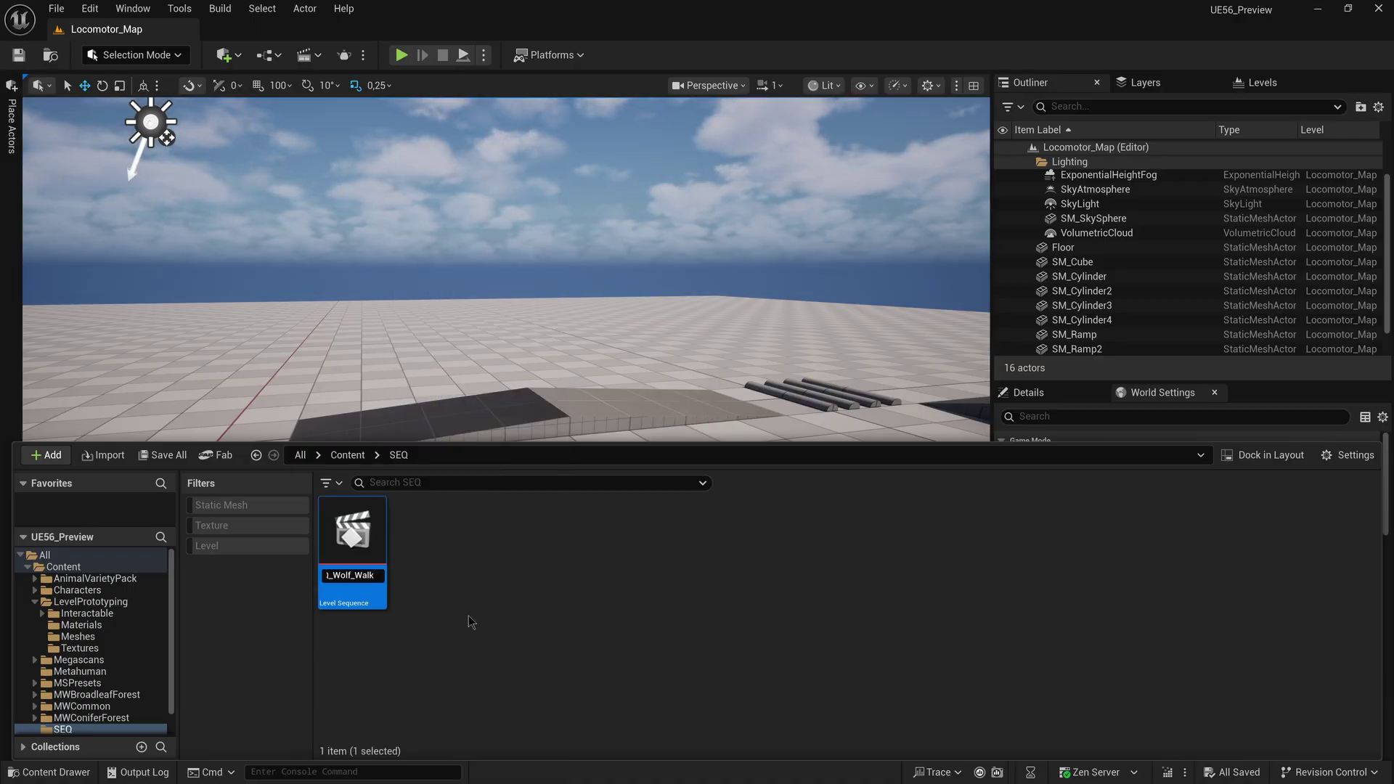
Open SEQ_Wolf_Walk and add SK_Wolf from AnimalVarietyPack/Wolf/Meshes to Sequencer.
double_click(352, 544)
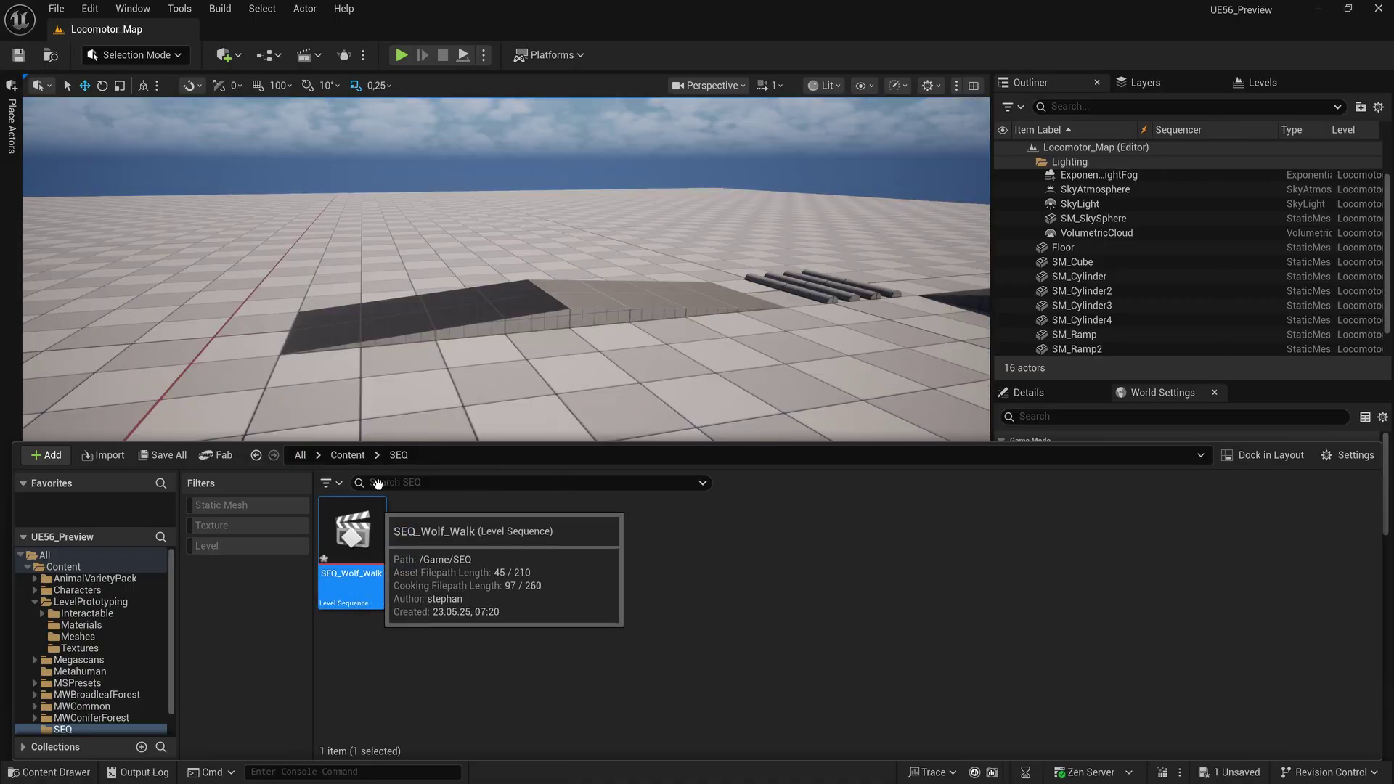
click(347, 454)
double_click(362, 541)
double_click(639, 561)
double_click(577, 534)
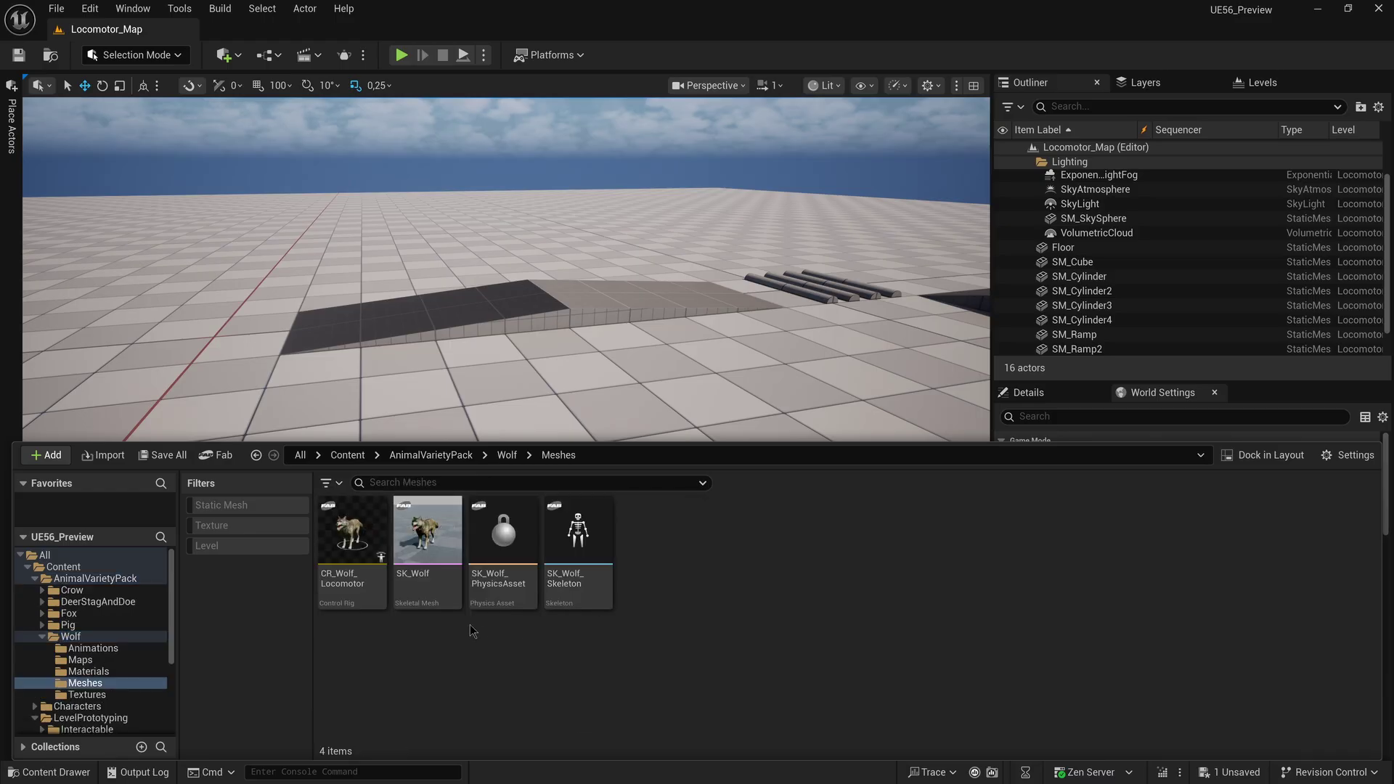
drag(427, 530, 188, 699)
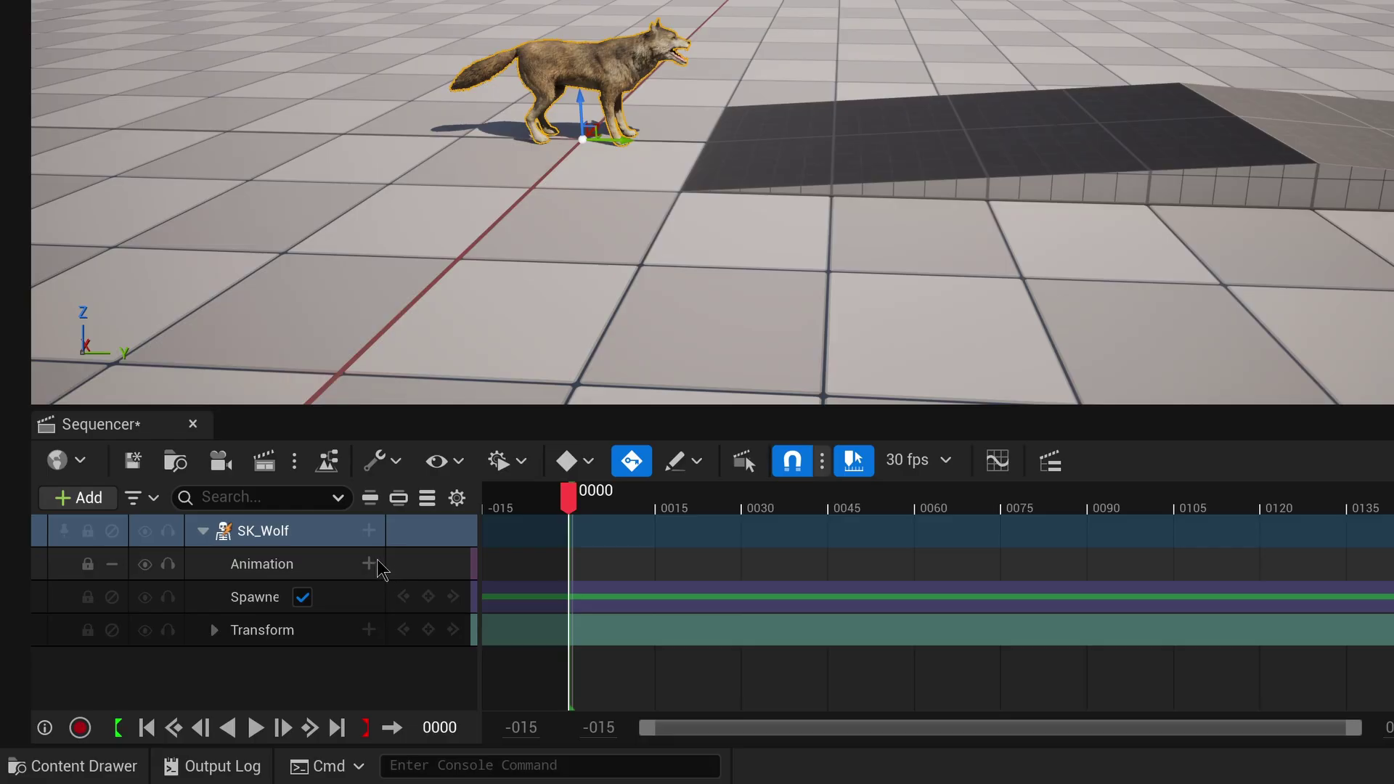
Add an animation track to SK_Wolf in Sequencer.
click(369, 564)
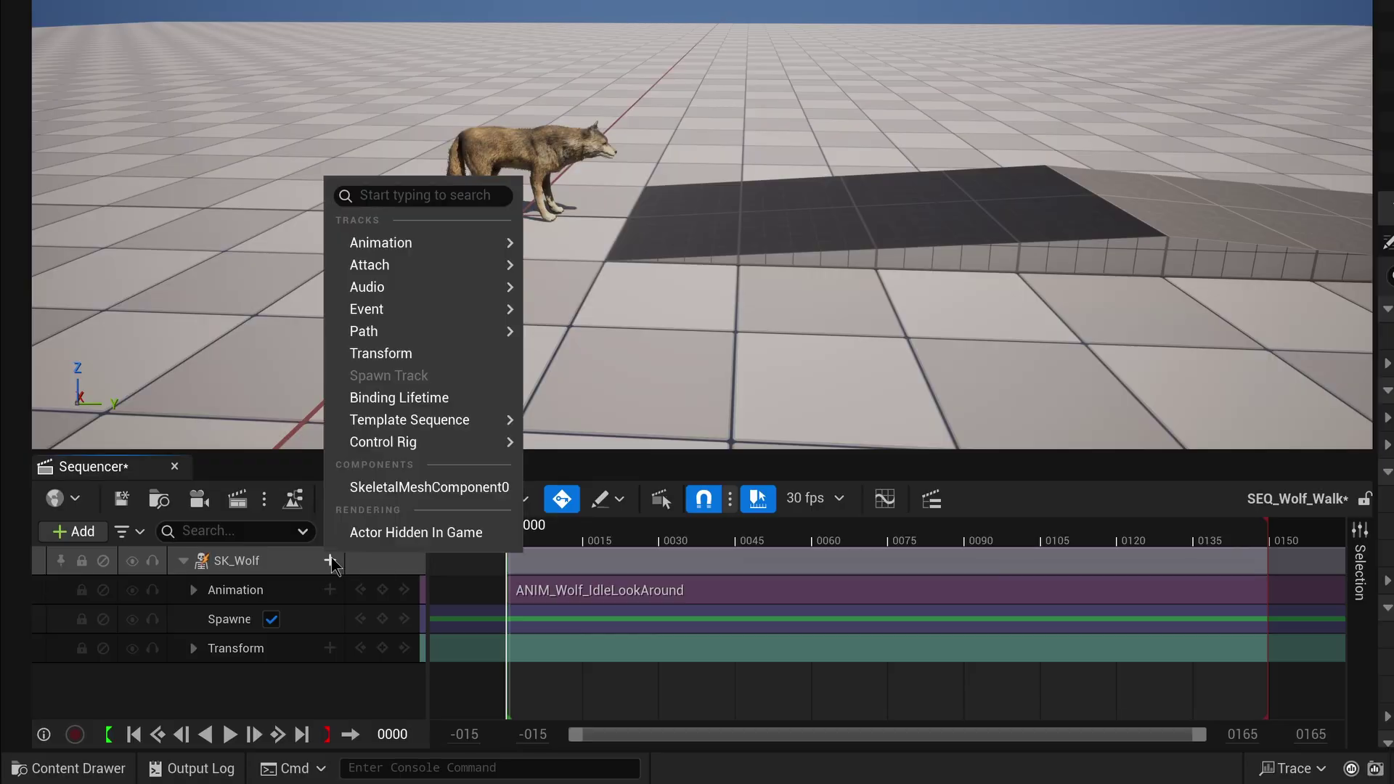
mouse_move(407, 441)
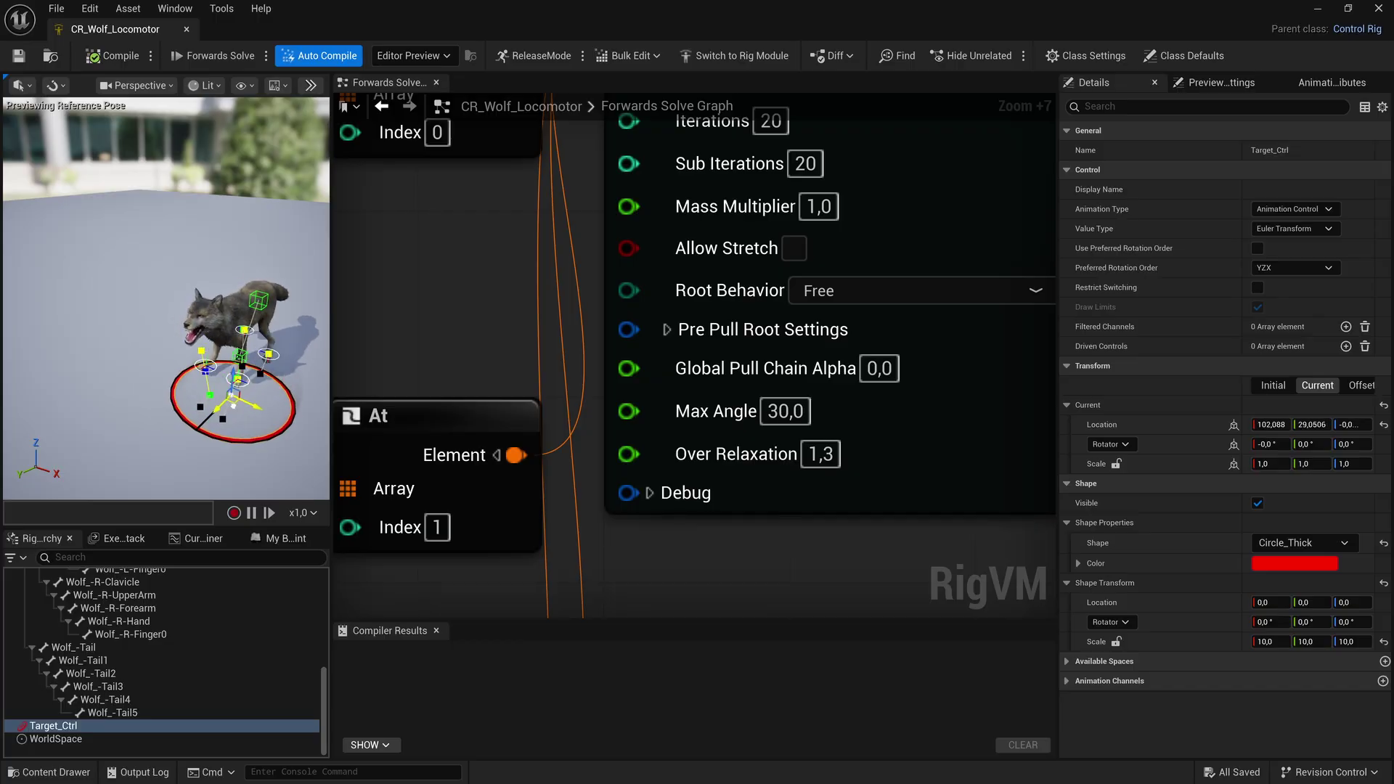
Move Target_Ctrl to about 78,05 / -64,56 so the wolf steps toward it.
drag(135, 456, 122, 416)
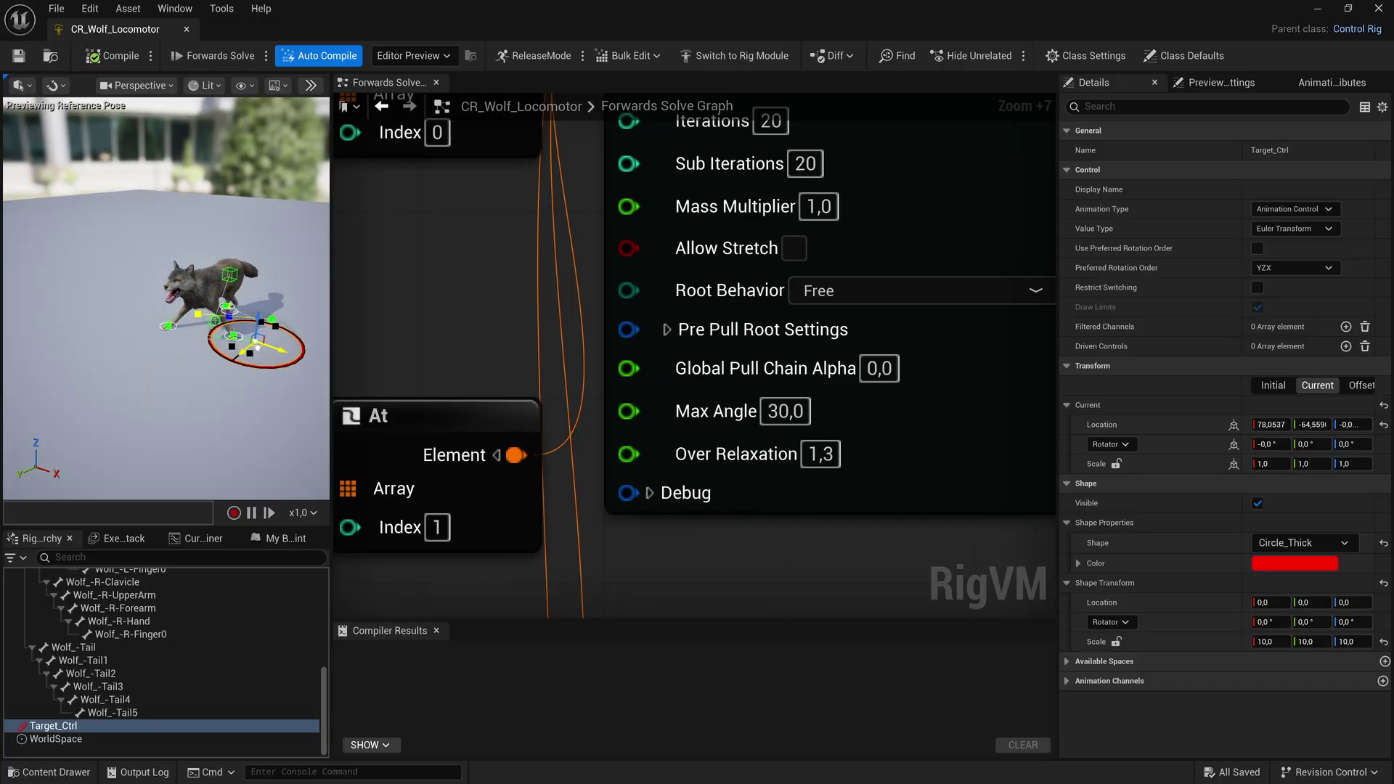